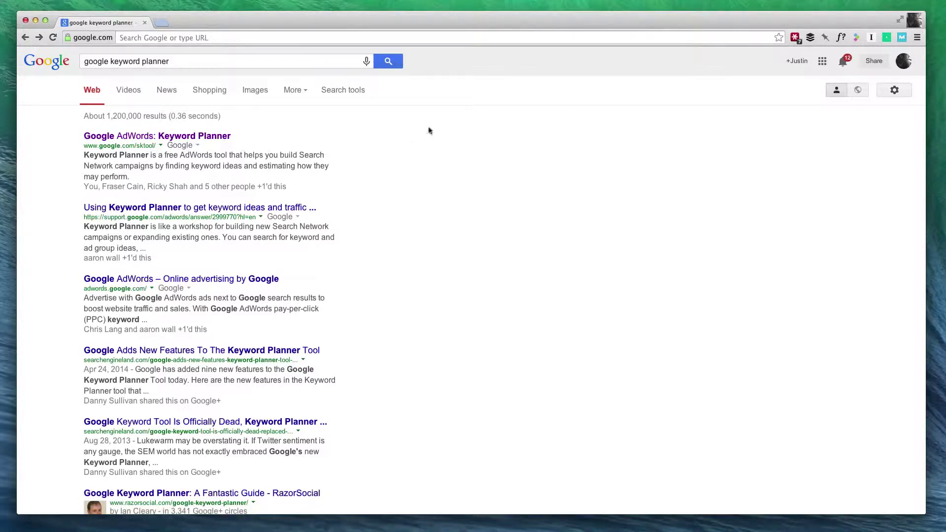
Search Google for 'google keyword planner' and open the AdWords Keyword Planner result.
drag(85, 61, 207, 66)
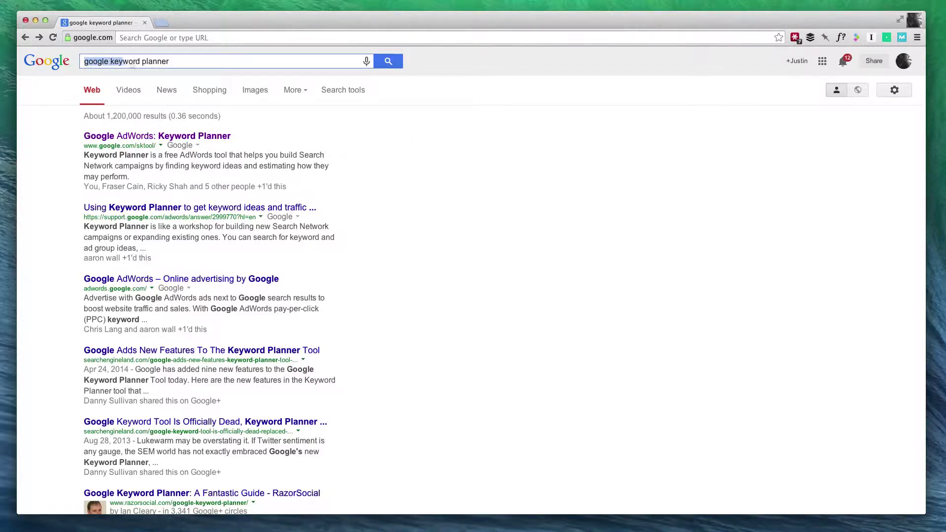
click(285, 117)
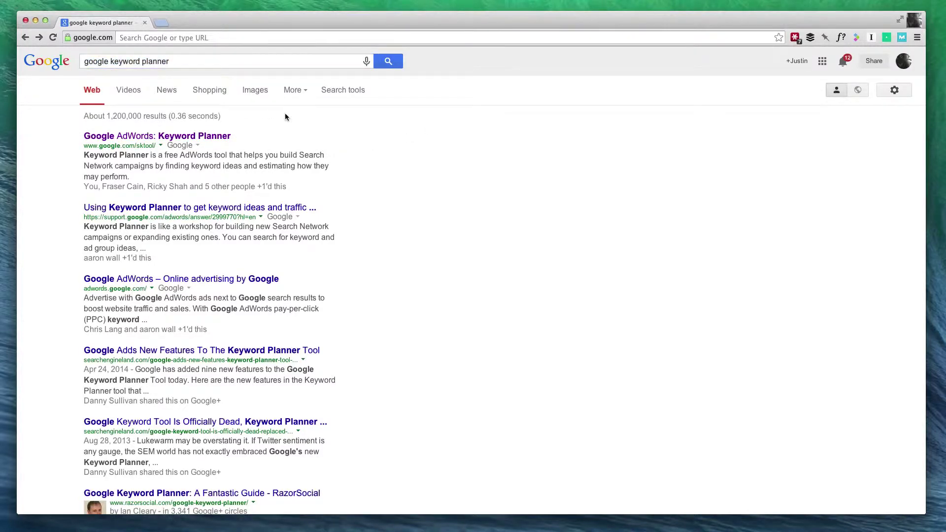
click(183, 136)
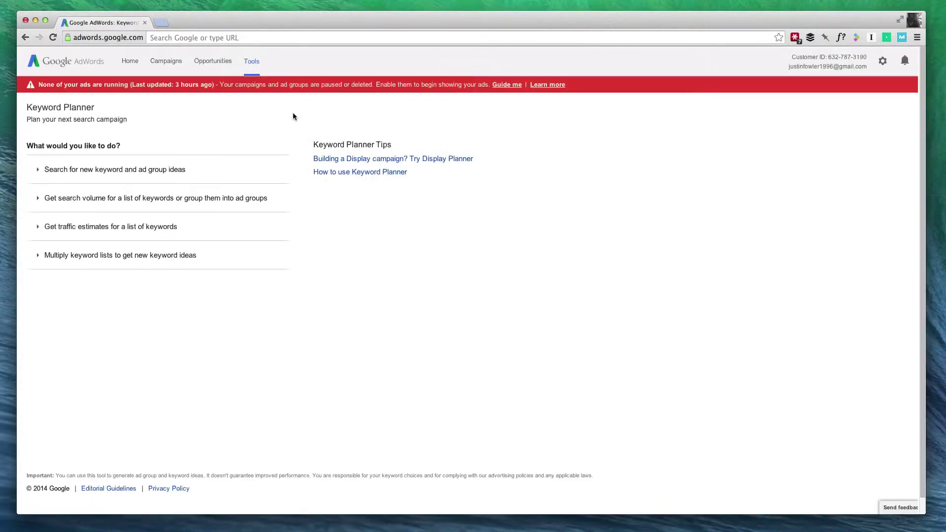
Expand the new keyword ideas form and enter 'dog' and 'dog toys' as products.
click(155, 173)
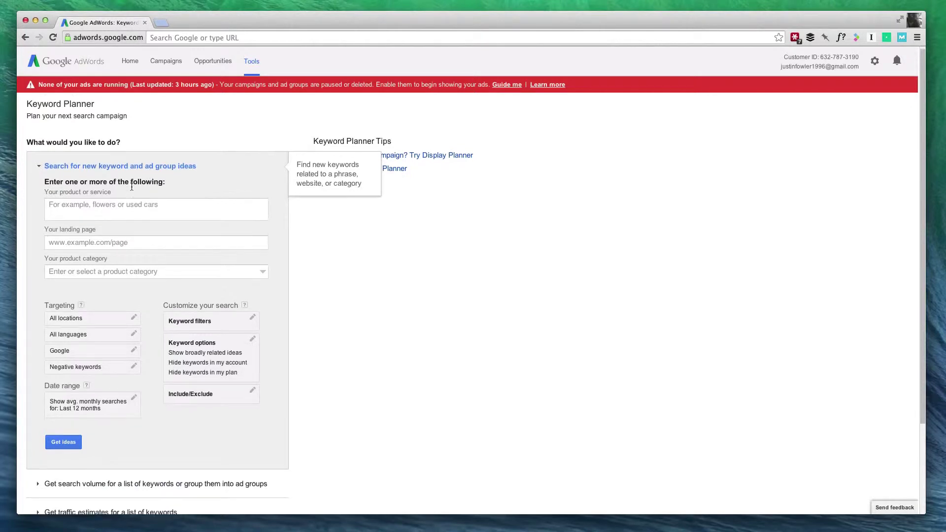
scroll(131, 193, down, 2)
click(83, 181)
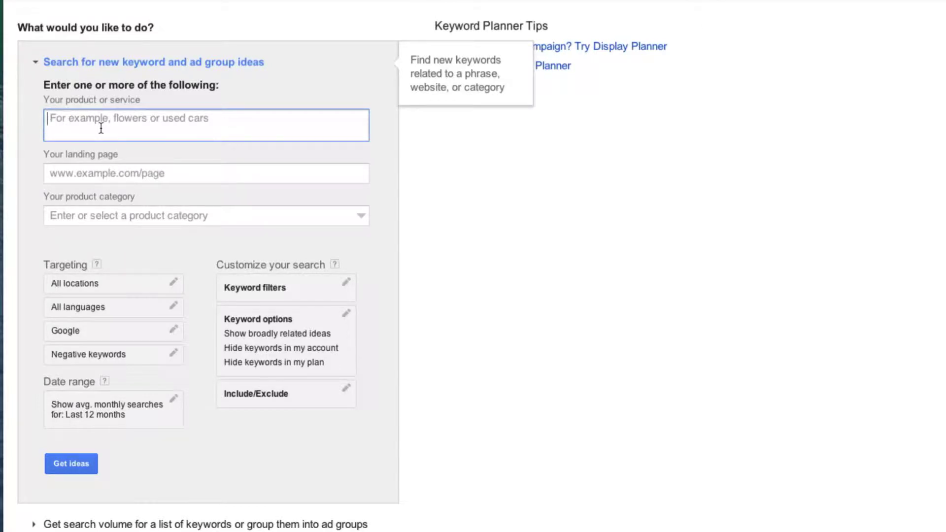
text(dog)
key(Return)
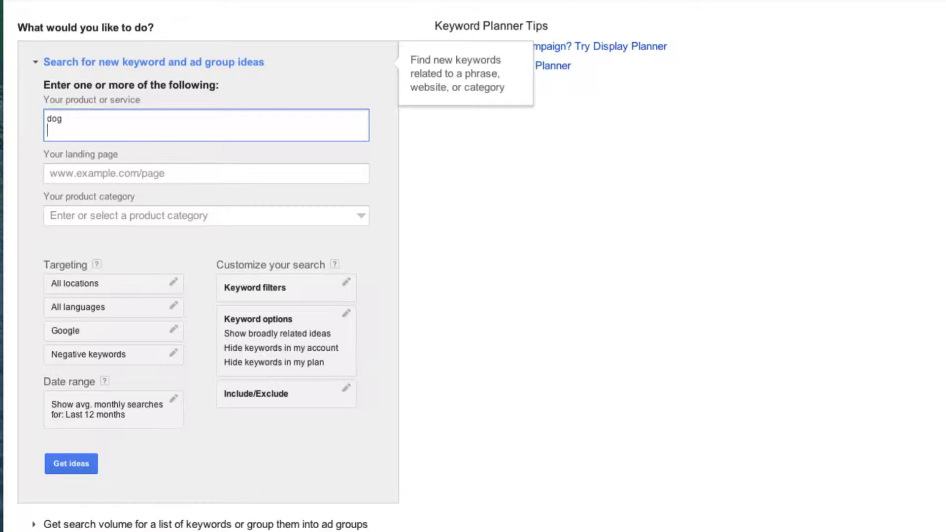
text(d)
text(og toys)
key(Return)
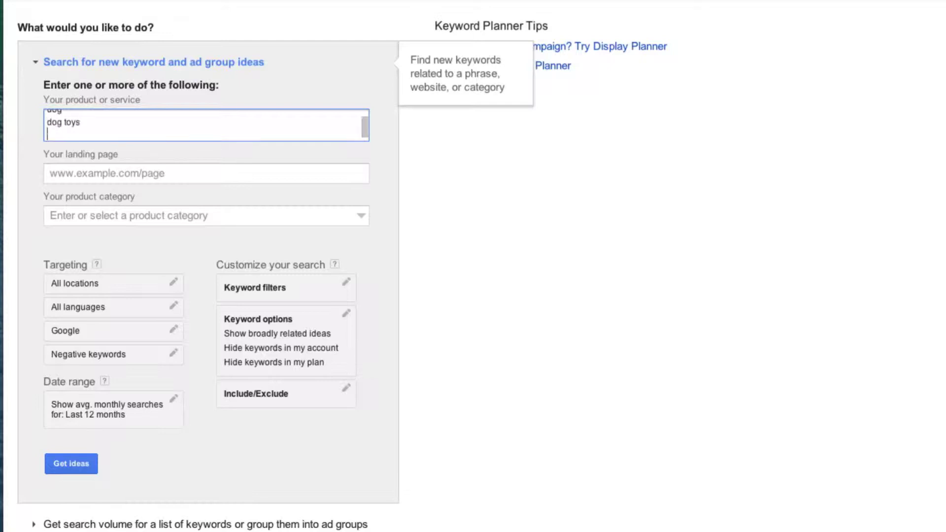
Add 'fun pet activities', 'dog parks' and 'dog food' as further product lines.
text(fun p)
key(BackSpace)
text(pet ac)
text(tivities)
key(Return)
text(do)
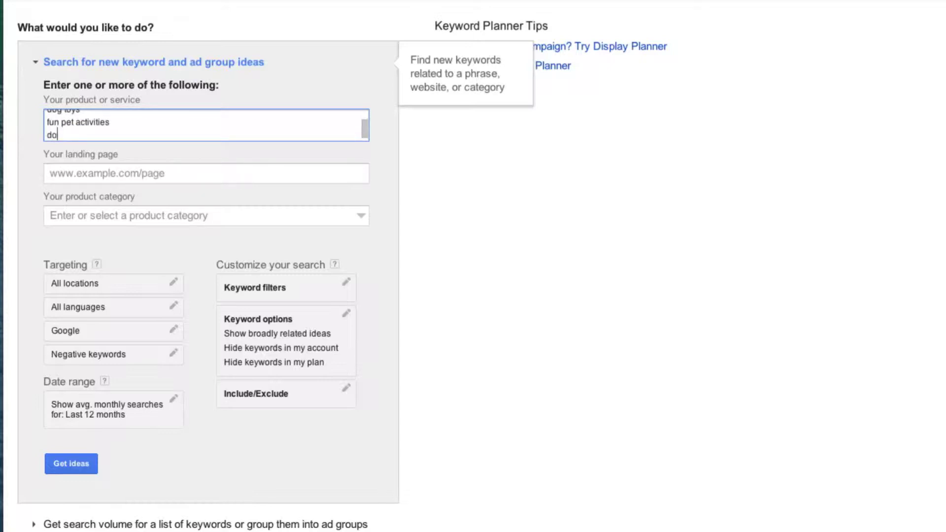
text(g parks)
key(Return)
text(dog  food)
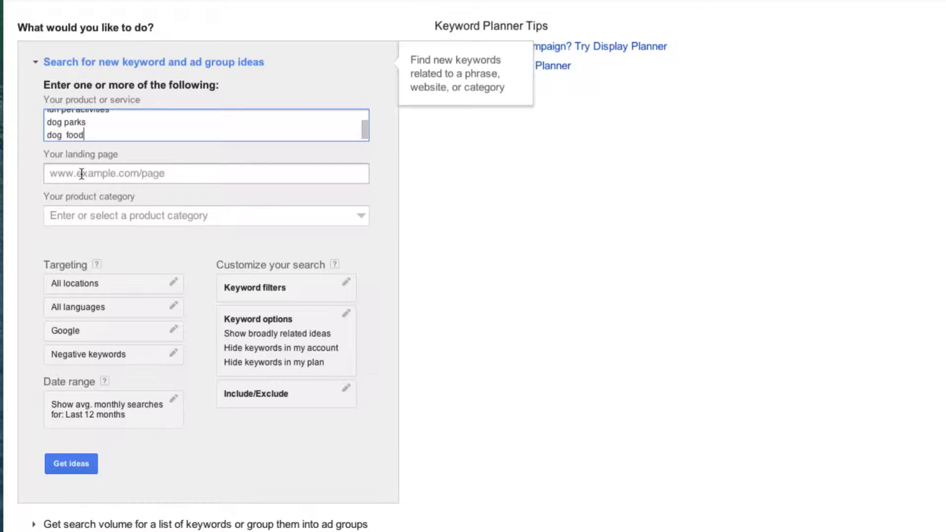
click(79, 215)
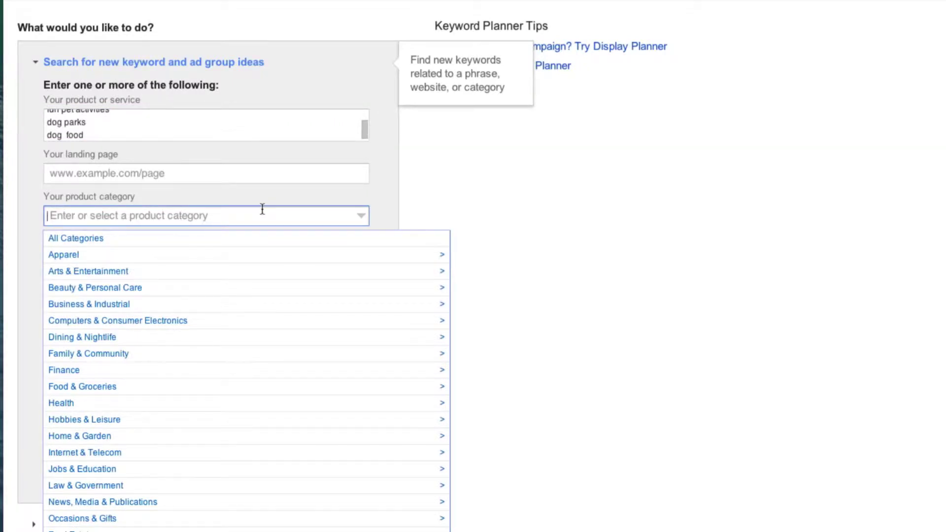
Keep All Categories as the product category.
scroll(262, 209, down, 3)
scroll(264, 215, down, 1)
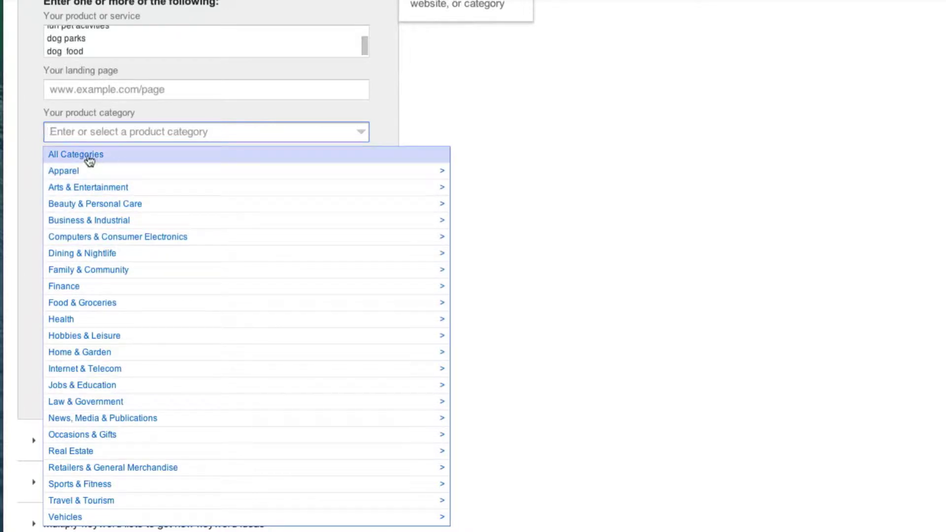
click(89, 160)
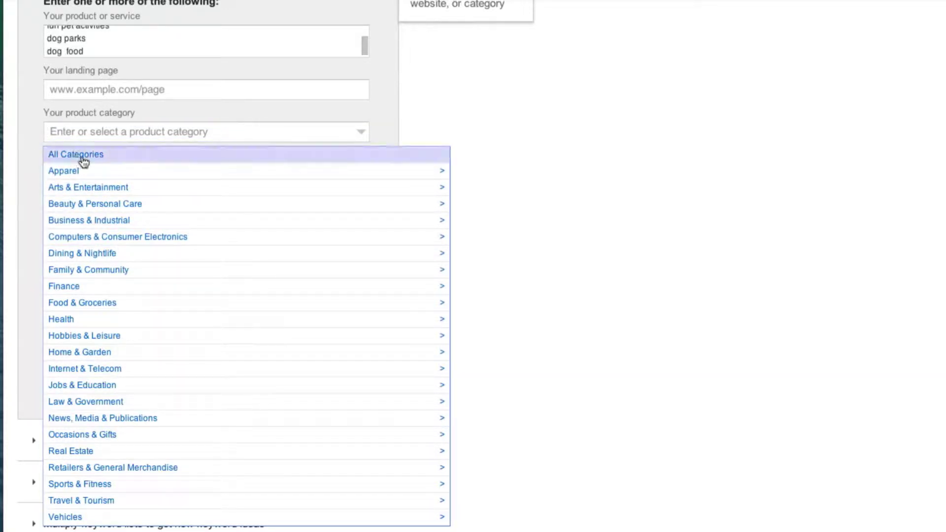
click(550, 134)
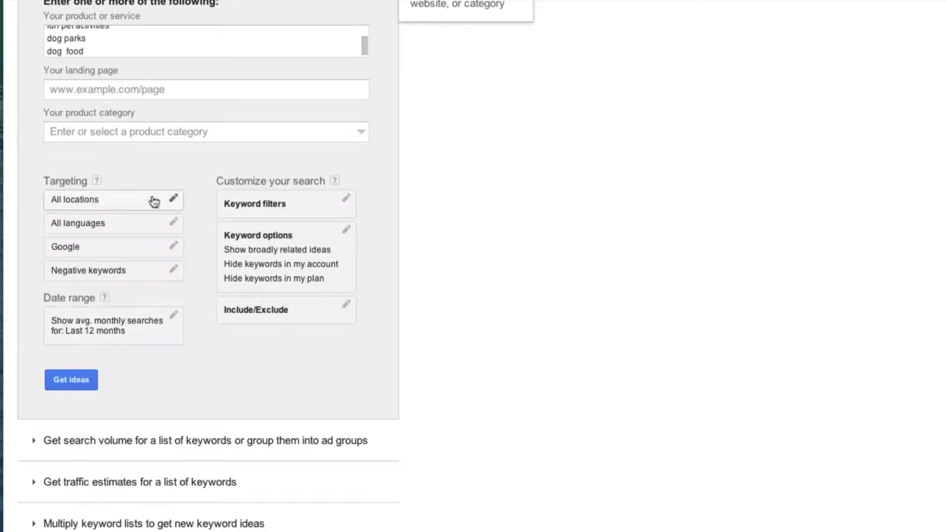
Target the search at English and get keyword ideas for the dog terms.
click(102, 222)
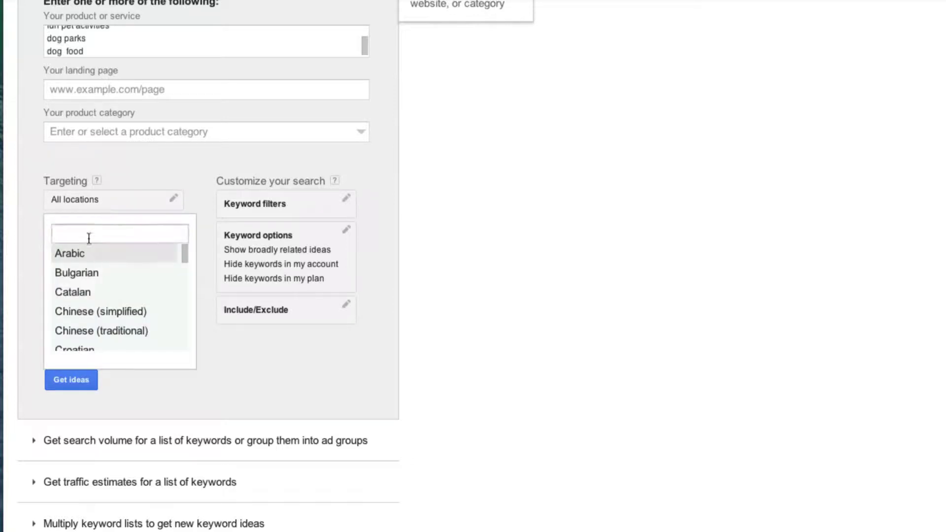
click(89, 239)
text(eng)
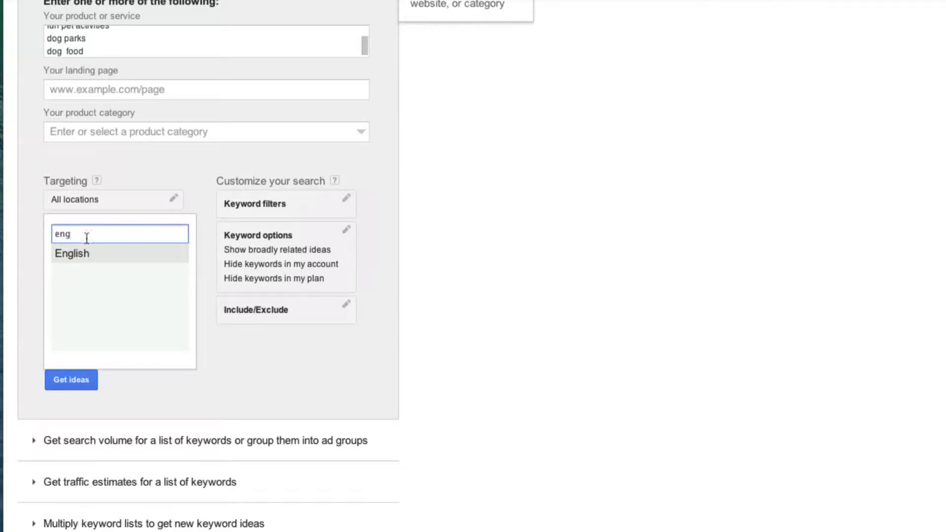
click(74, 253)
click(225, 384)
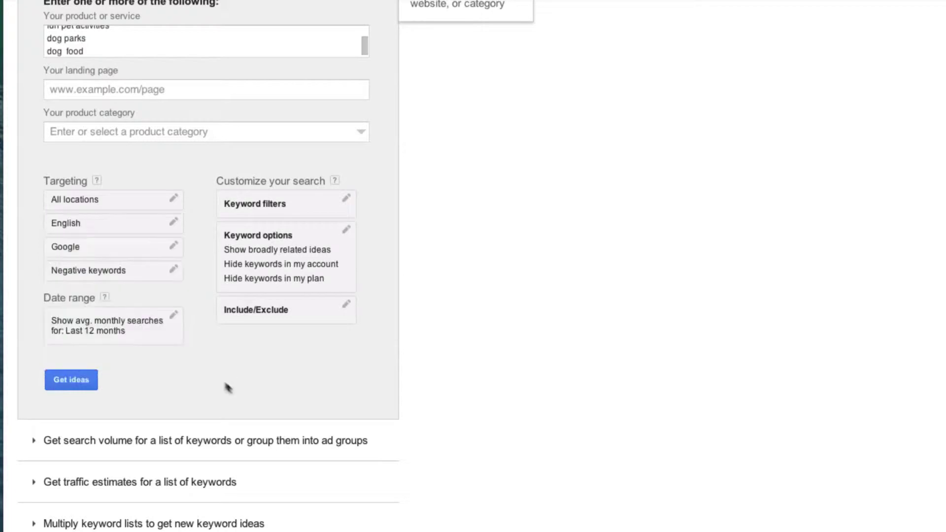
click(59, 380)
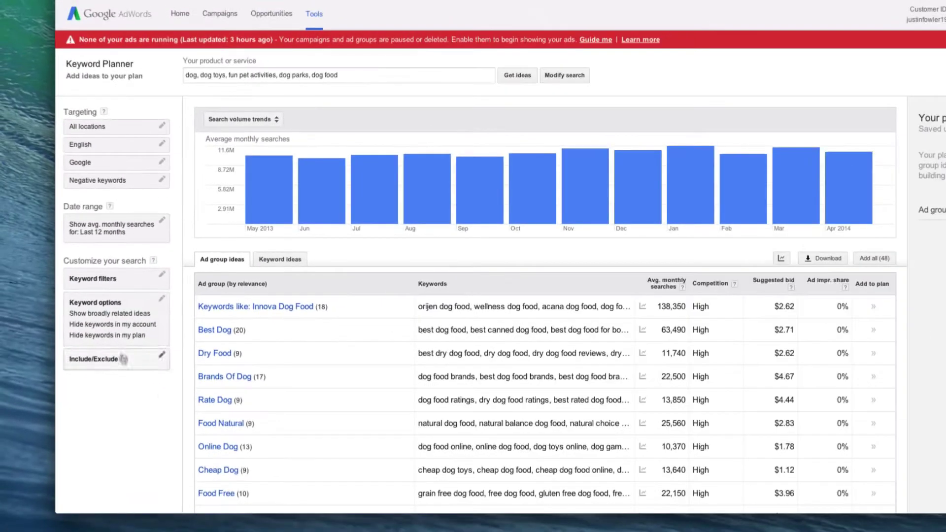
Switch to the Keyword ideas list and scroll through its roughly 800 dog-related terms.
click(281, 261)
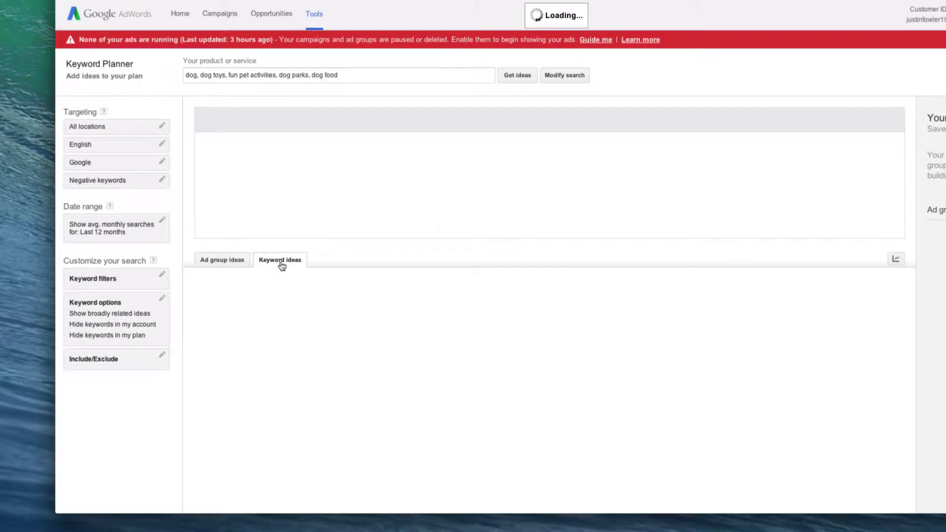
scroll(345, 258, down, 2)
scroll(345, 259, down, 2)
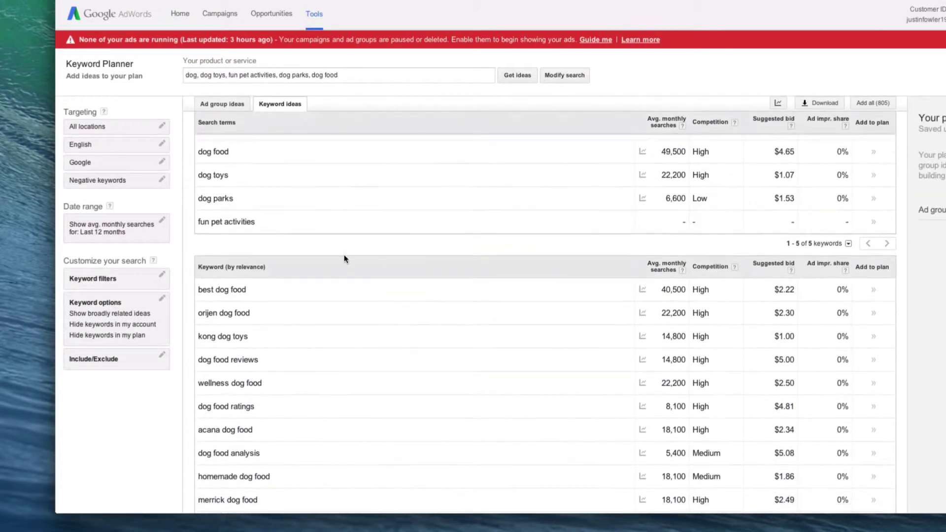
scroll(345, 259, down, 1)
scroll(345, 258, down, 1)
scroll(345, 259, down, 1)
scroll(344, 259, down, 1)
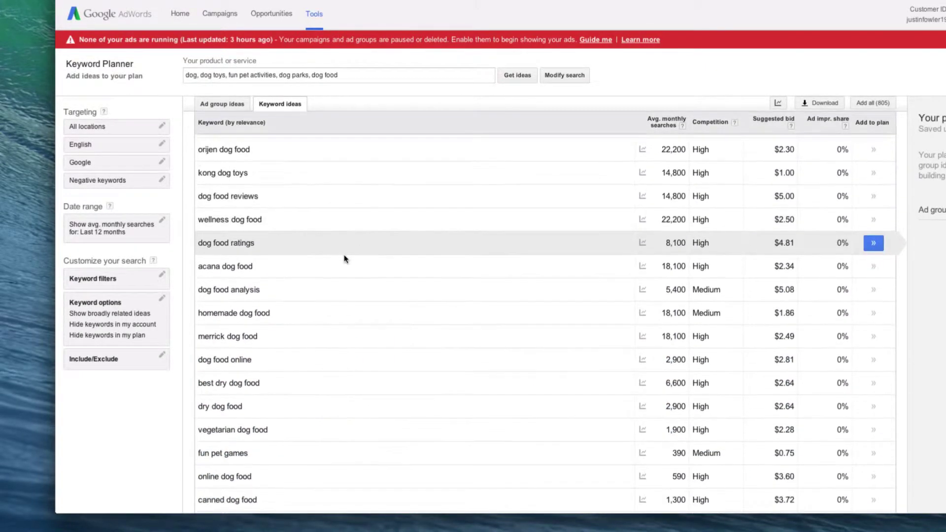
scroll(345, 258, down, 2)
scroll(345, 259, down, 2)
scroll(345, 258, down, 3)
scroll(345, 259, down, 1)
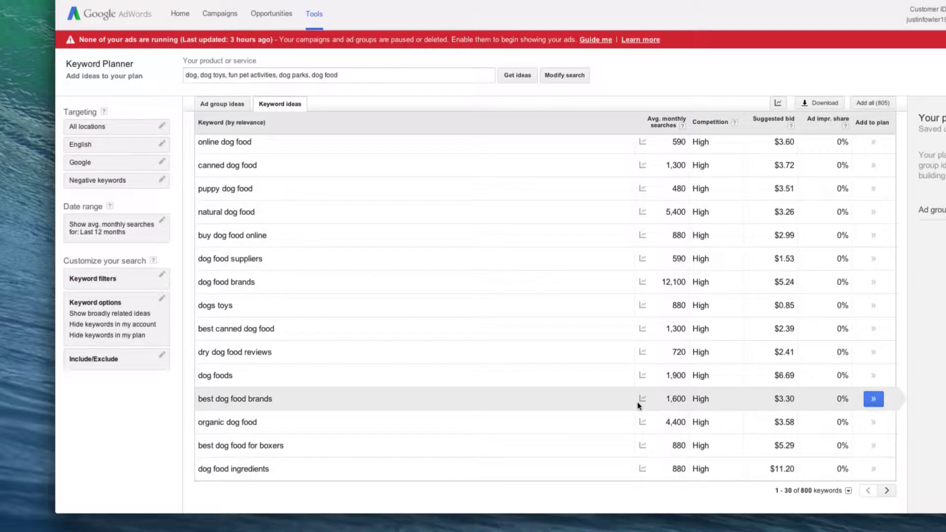
scroll(418, 339, up, 1)
scroll(418, 339, up, 2)
scroll(417, 339, up, 2)
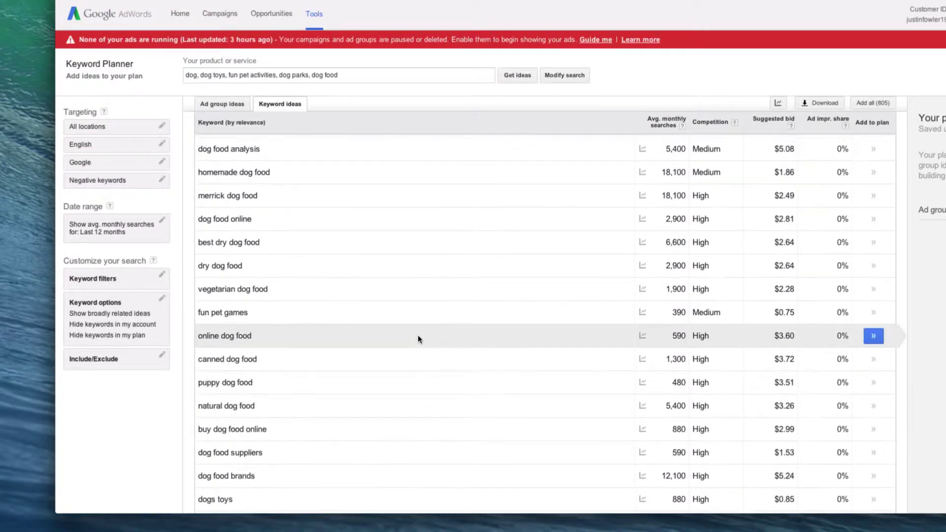
scroll(418, 339, up, 1)
scroll(417, 339, up, 2)
scroll(409, 247, up, 3)
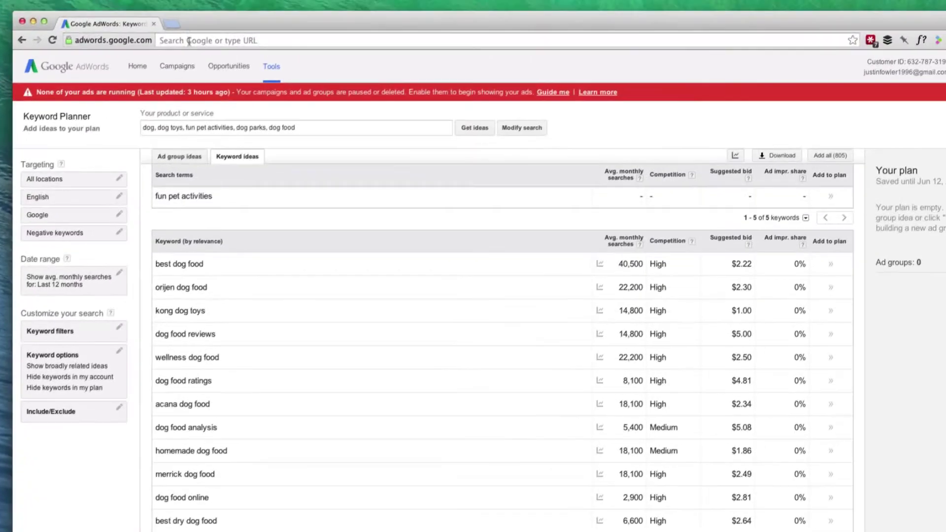
click(170, 25)
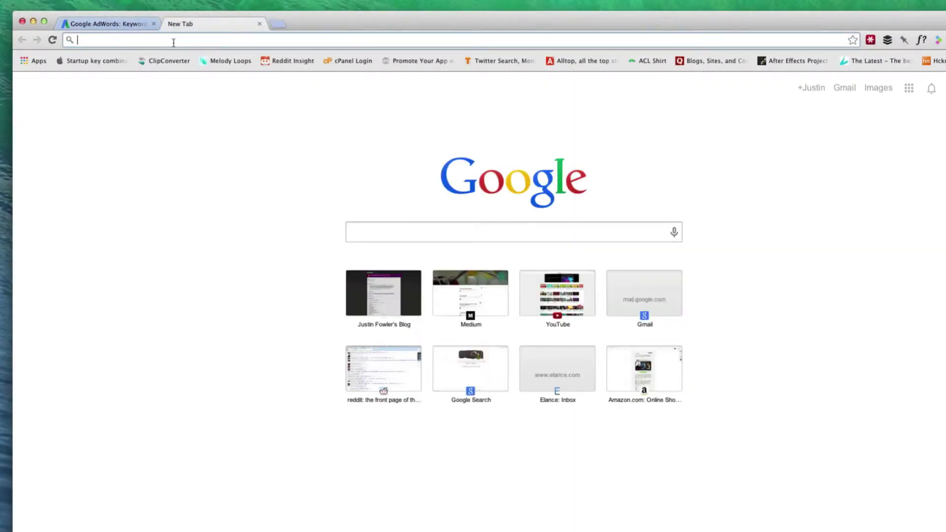
text(bl)
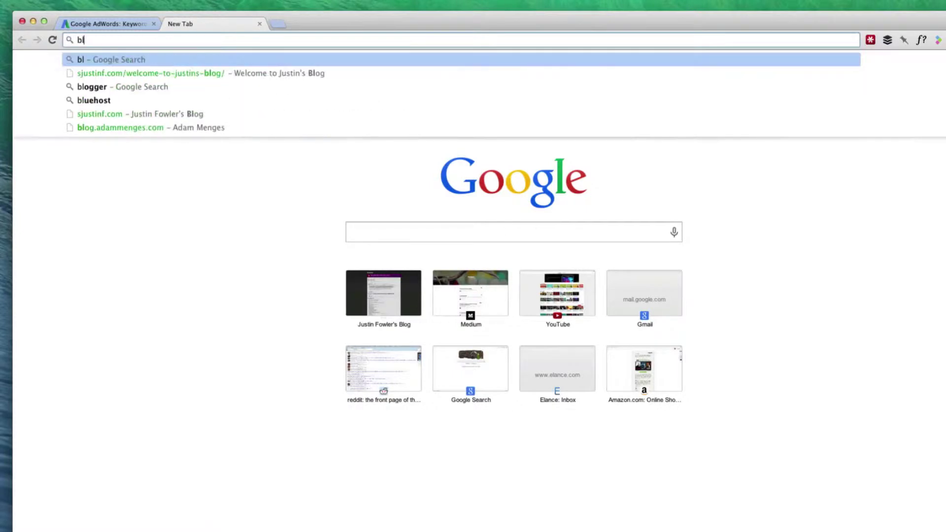
text(og social analyzer)
key(Return)
click(212, 149)
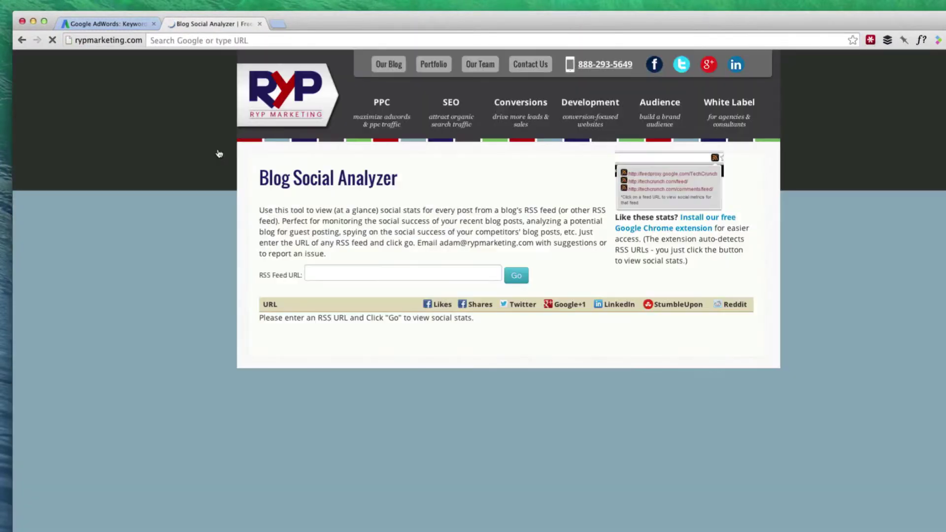
click(338, 274)
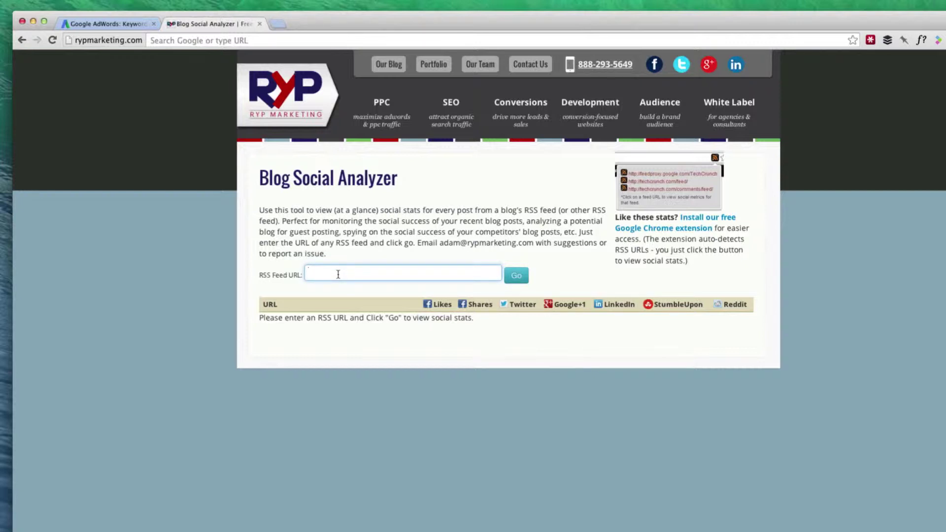
text(http://feeds.feedburner.com/AllThingsDogBlog)
click(520, 276)
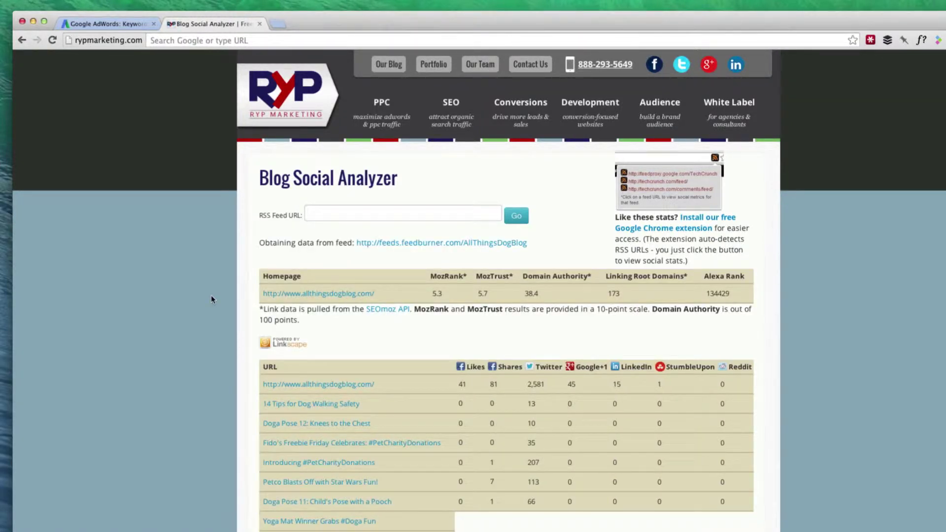
Review the feed results: Domain Authority 38.4, MozRank 5.3 and each post's social shares.
scroll(840, 231, down, 5)
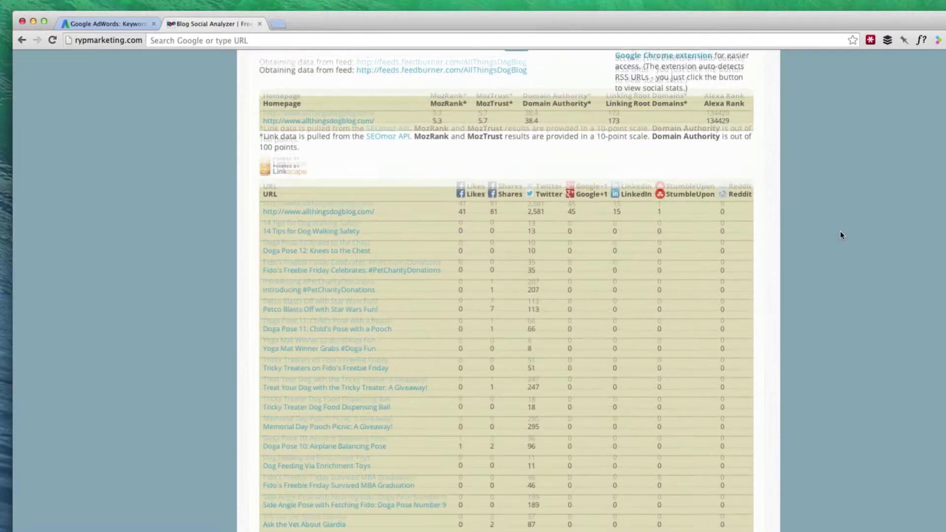
scroll(841, 235, down, 2)
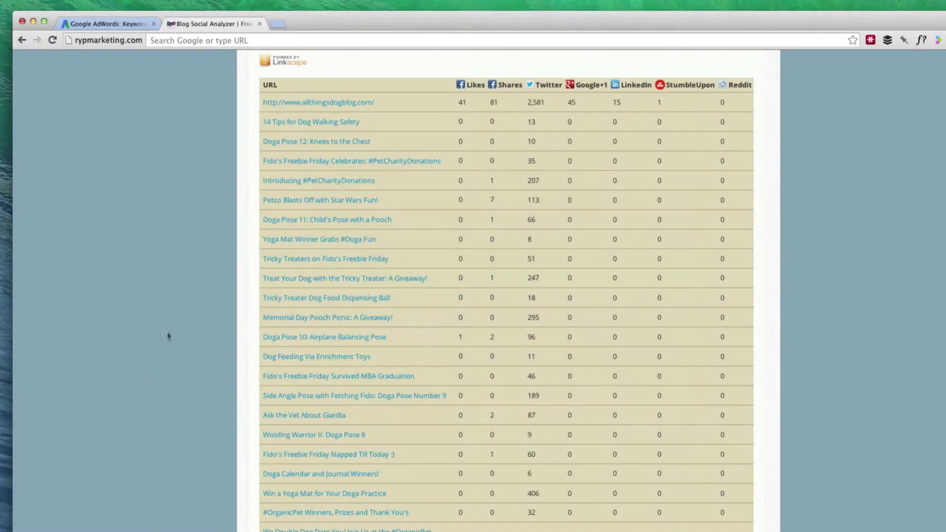
scroll(170, 308, down, 1)
scroll(170, 308, up, 2)
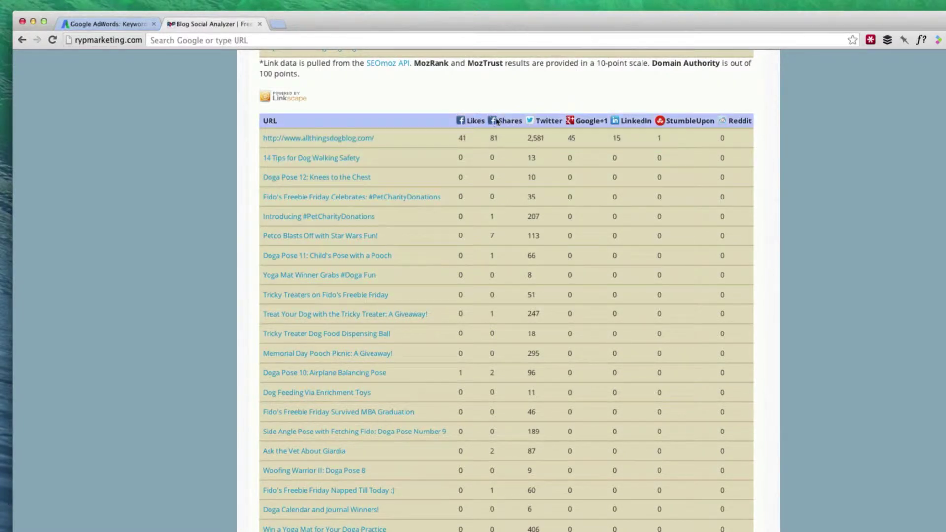
scroll(575, 126, down, 1)
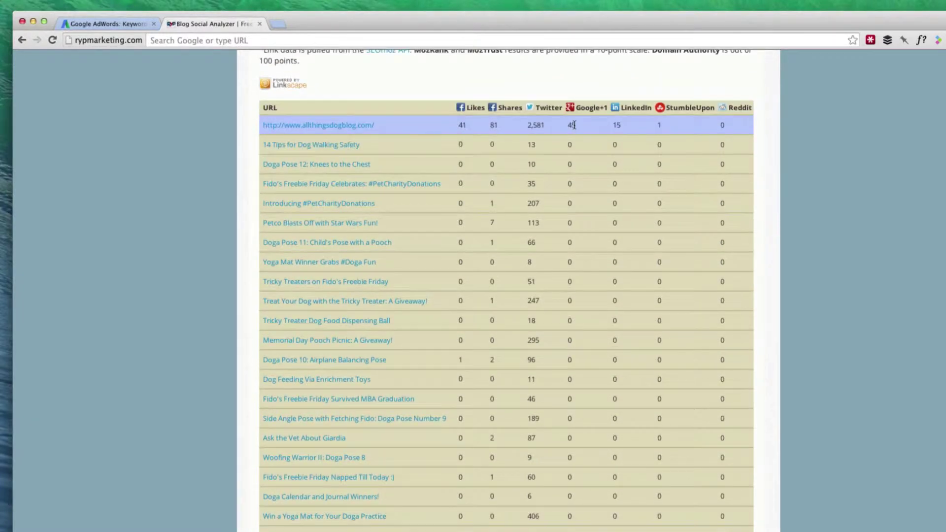
scroll(632, 180, down, 1)
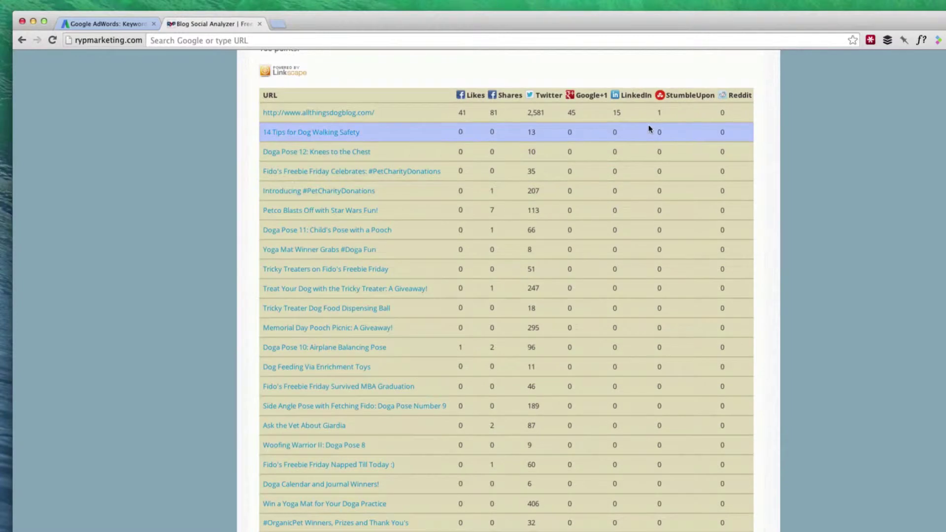
scroll(649, 128, down, 2)
scroll(648, 128, up, 2)
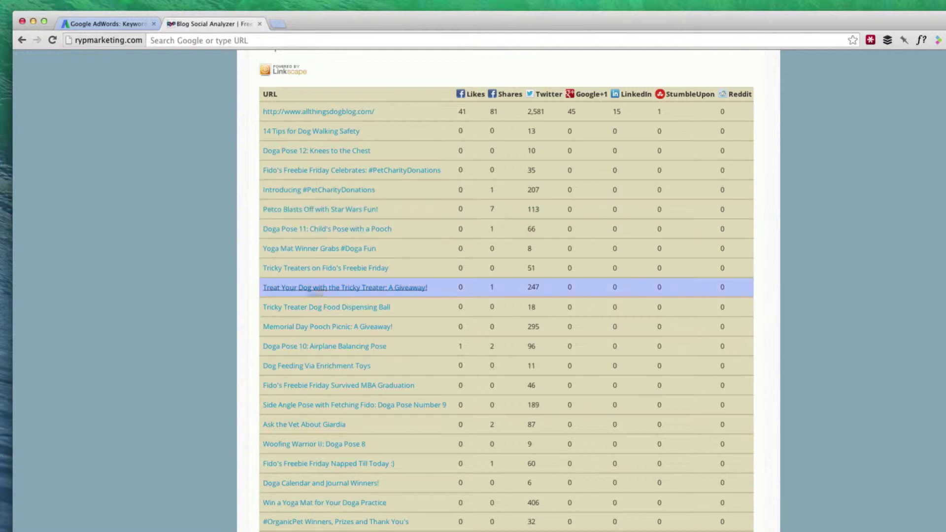
scroll(409, 286, down, 2)
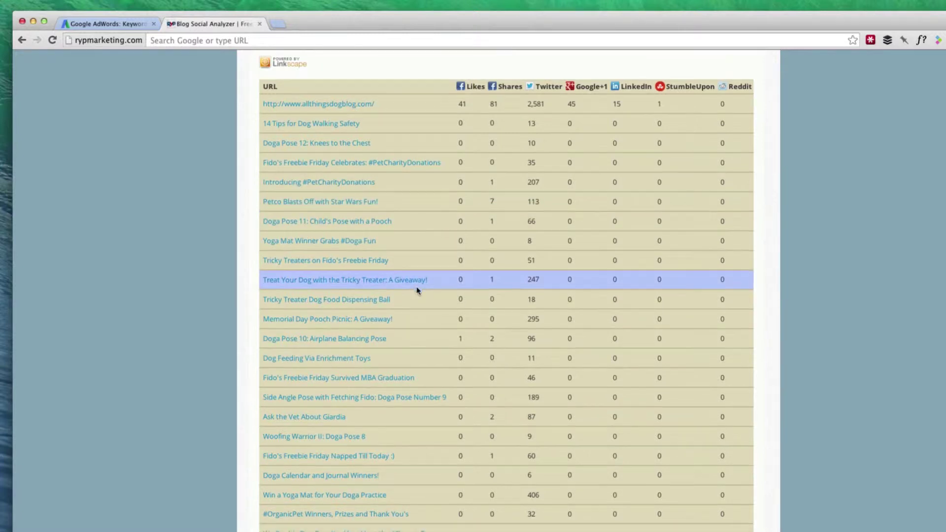
scroll(404, 289, down, 1)
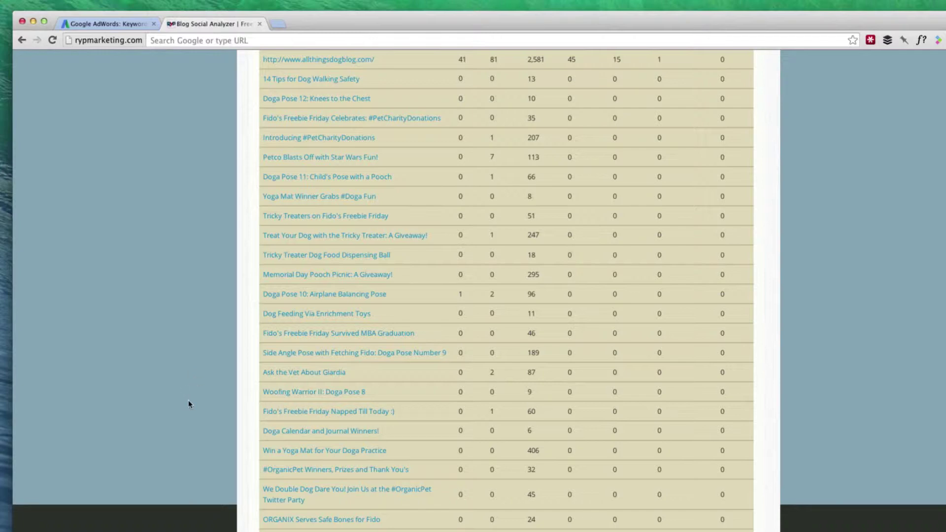
scroll(233, 197, up, 5)
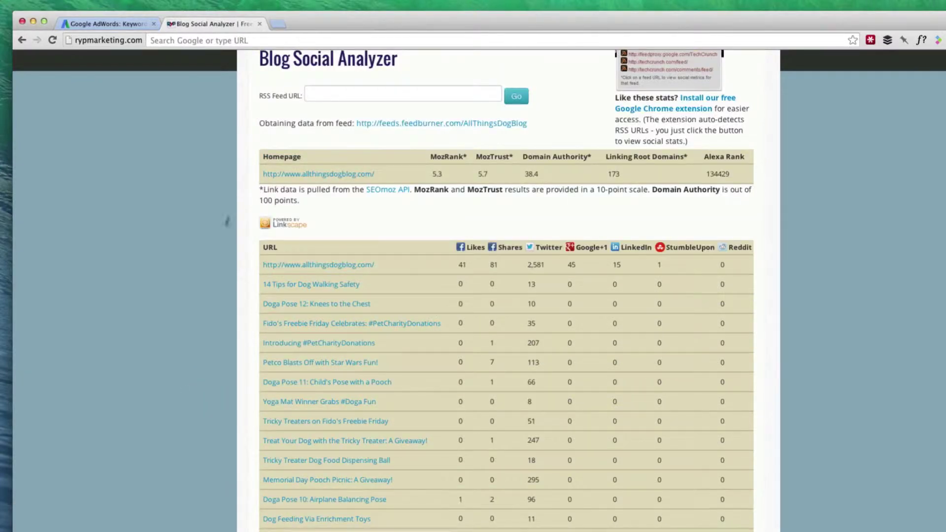
scroll(212, 250, up, 3)
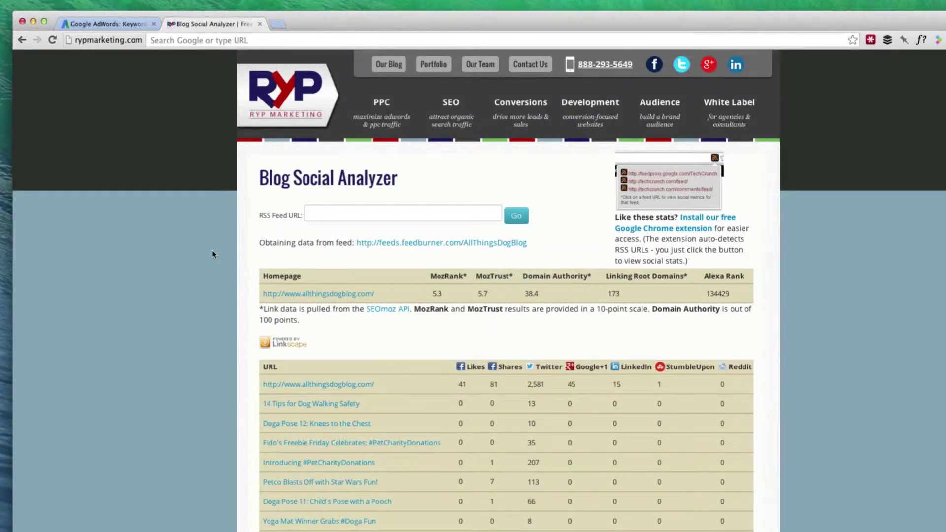
Return to the Keyword Planner ideas ranked by monthly searches, led by 'dogs' at 1,000,000.
click(107, 24)
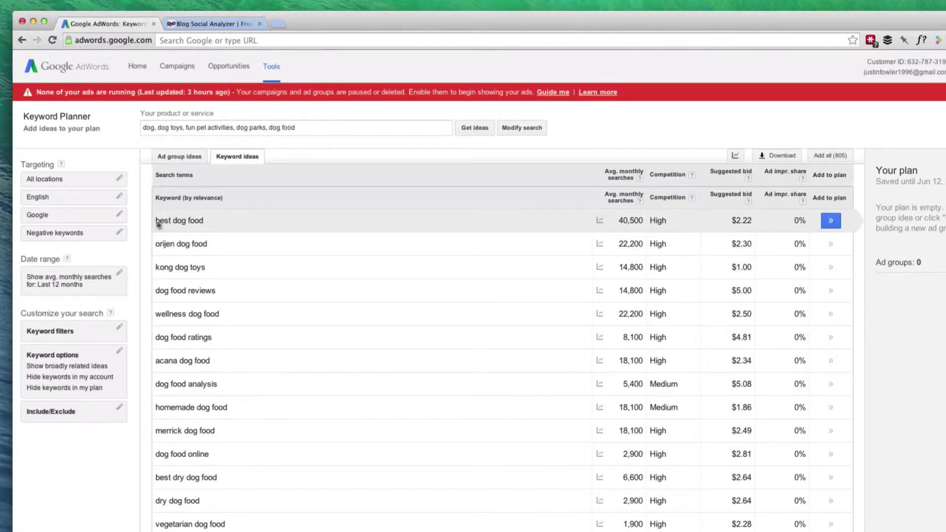
drag(218, 222, 143, 224)
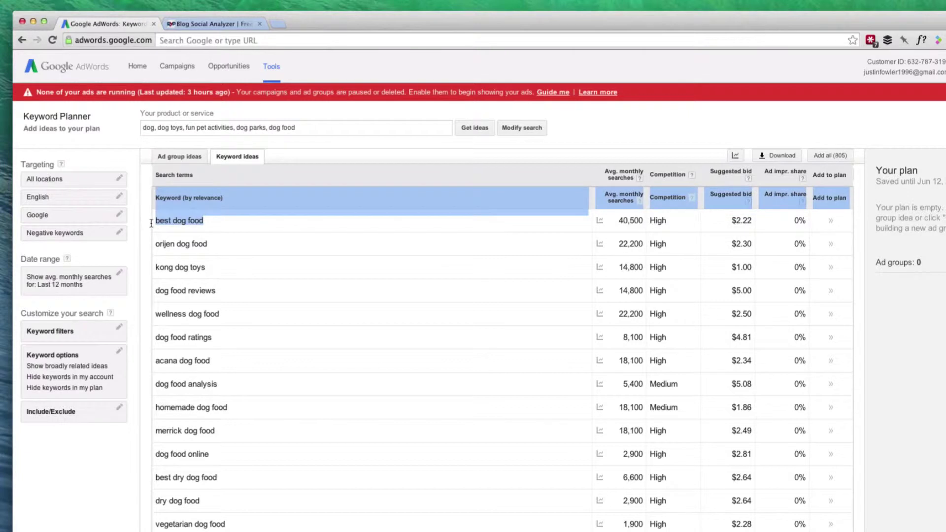
click(196, 228)
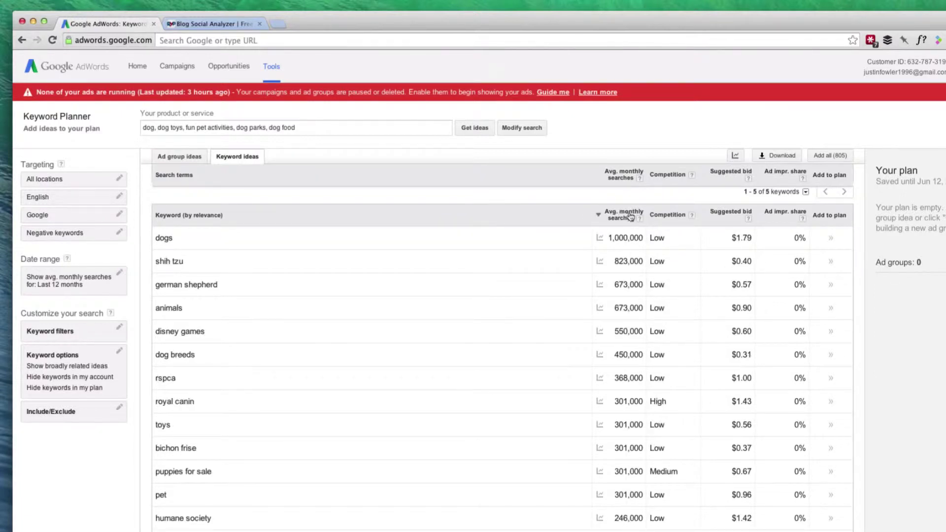
Sort keyword ideas with the fewest monthly searches first and scroll the list.
click(618, 218)
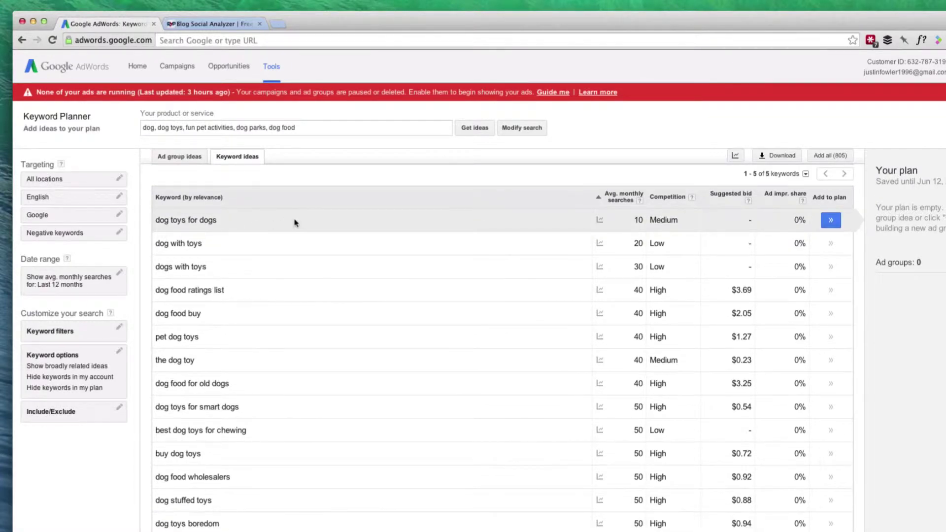
scroll(295, 222, down, 1)
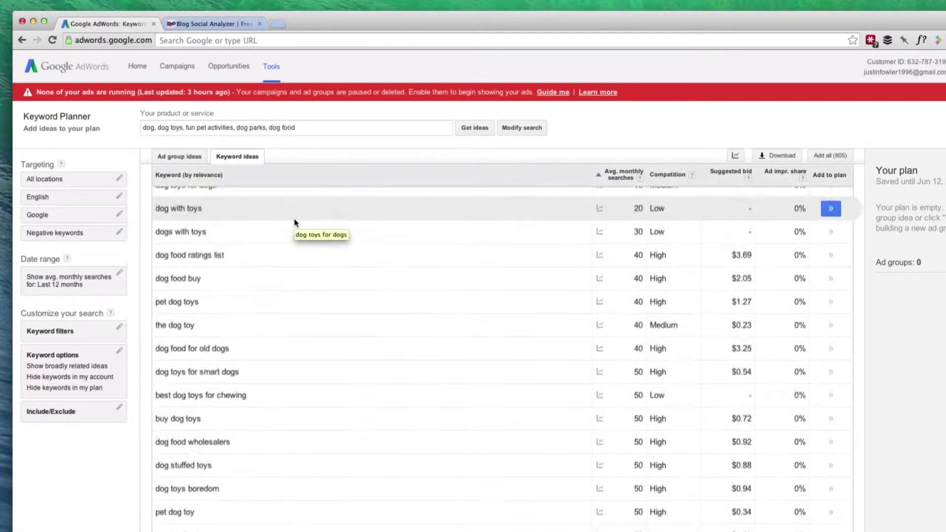
scroll(294, 222, down, 3)
scroll(293, 236, down, 2)
scroll(292, 244, down, 5)
scroll(292, 245, down, 4)
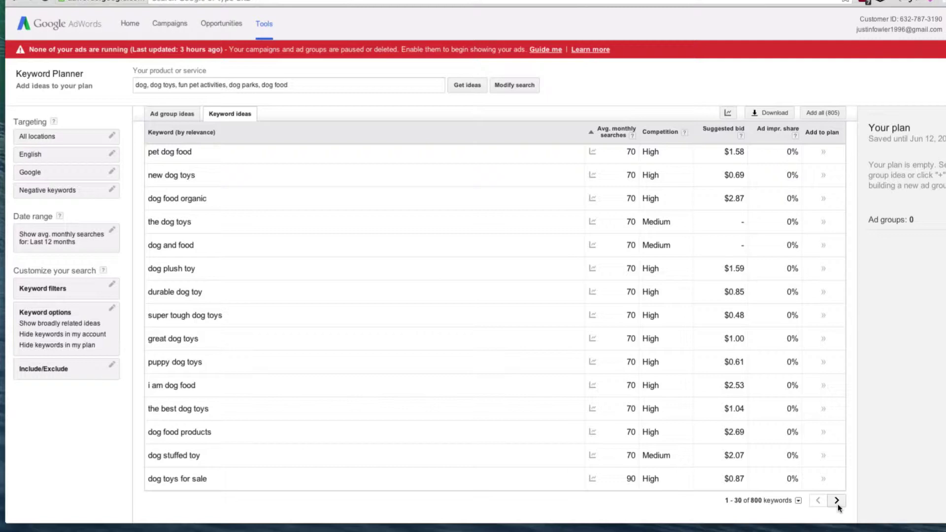
On the next page, copy the keyword 'dry dog foods' (90 searches, $4.58 bid).
click(837, 501)
scroll(507, 374, up, 4)
scroll(508, 375, up, 3)
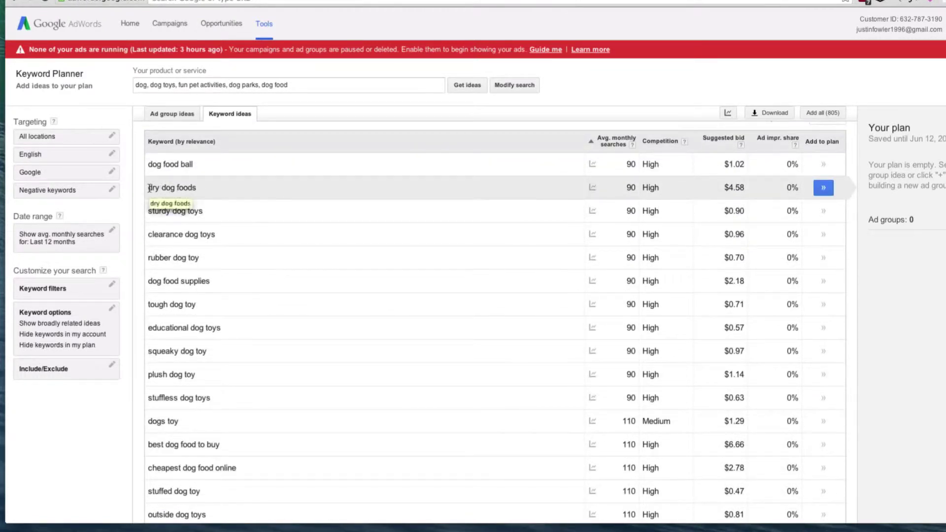
drag(150, 188, 200, 190)
key(super+c)
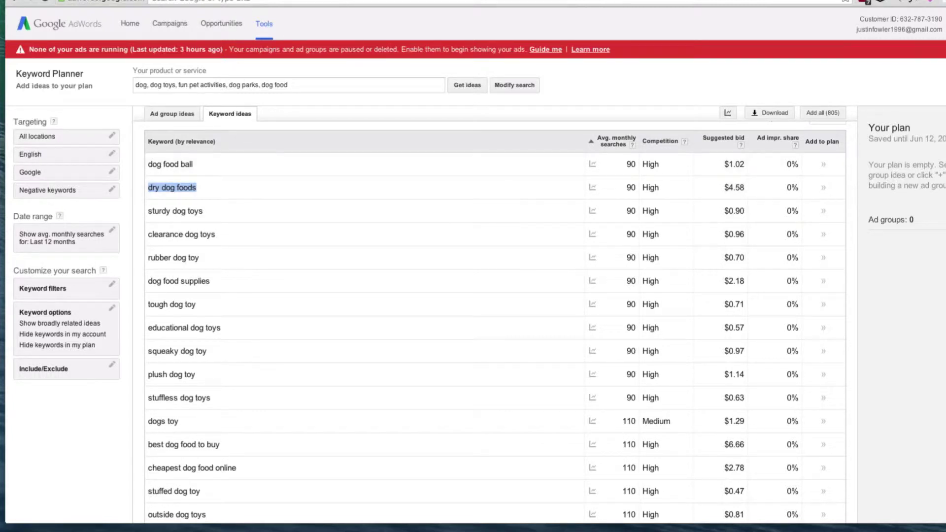
key(super+t)
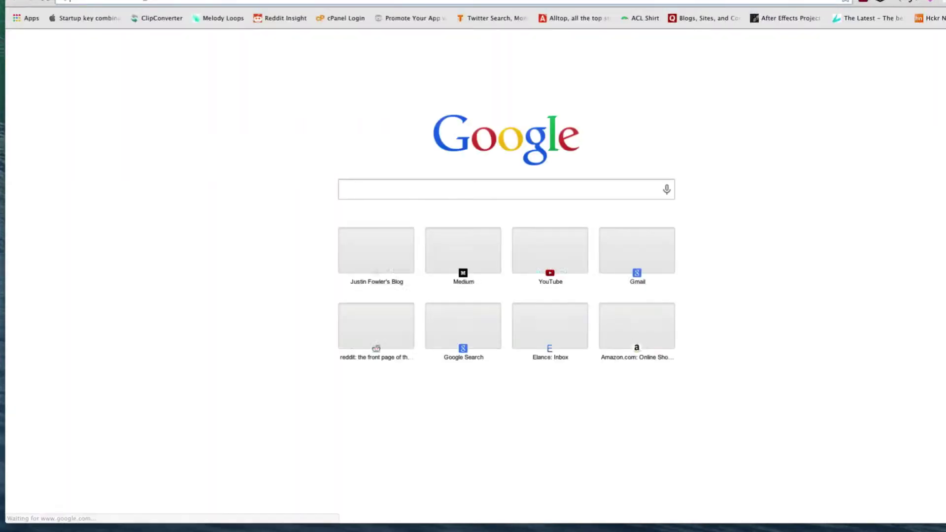
Search Google for 'dry dog foods' and show MozBar PA/DA bars under each result.
key(super+v)
key(Return)
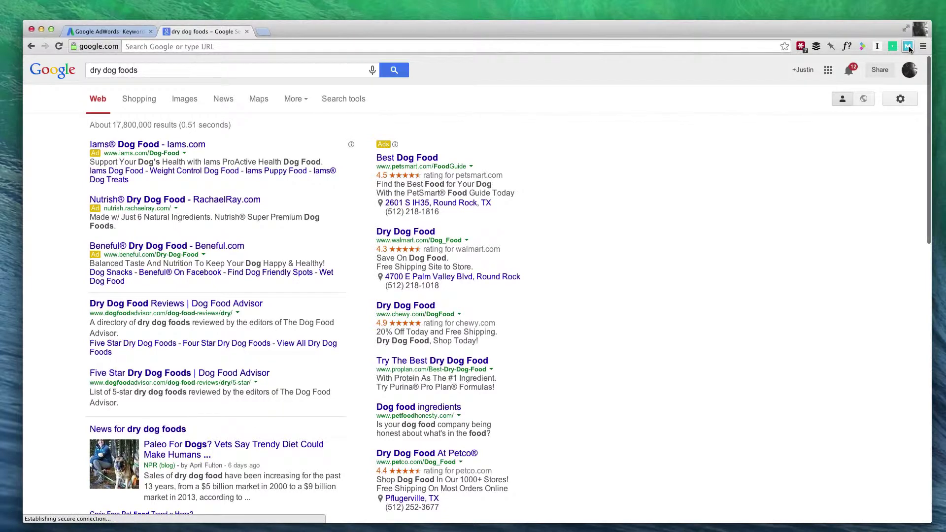
click(908, 46)
click(267, 117)
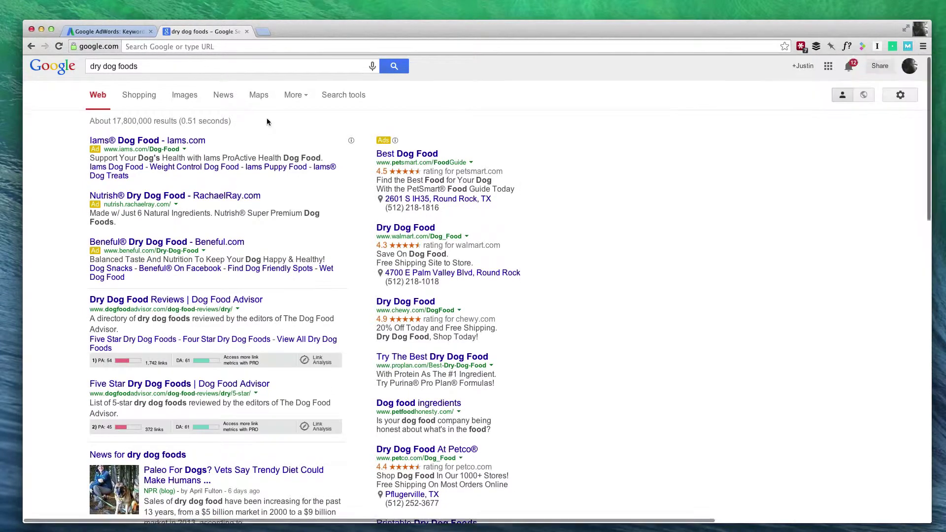
scroll(267, 118, down, 3)
scroll(267, 117, down, 2)
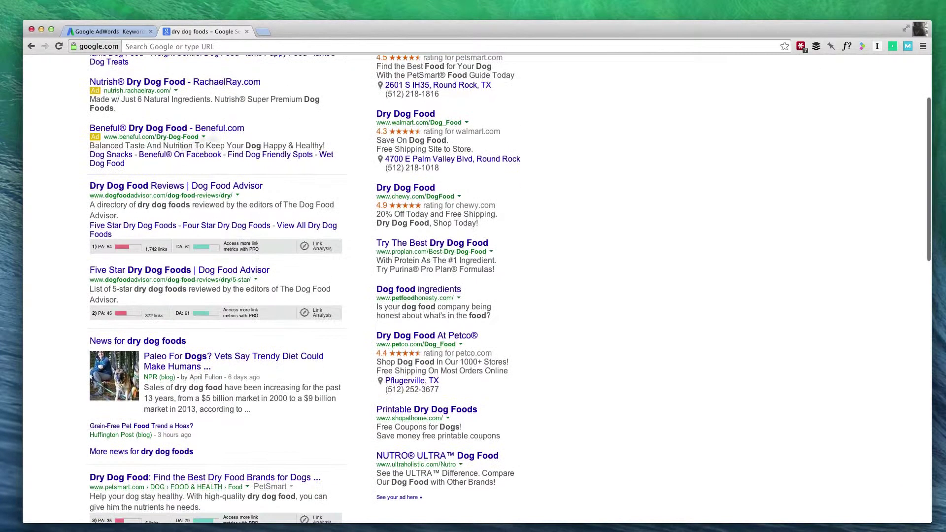
drag(82, 254, 69, 252)
click(69, 252)
click(262, 32)
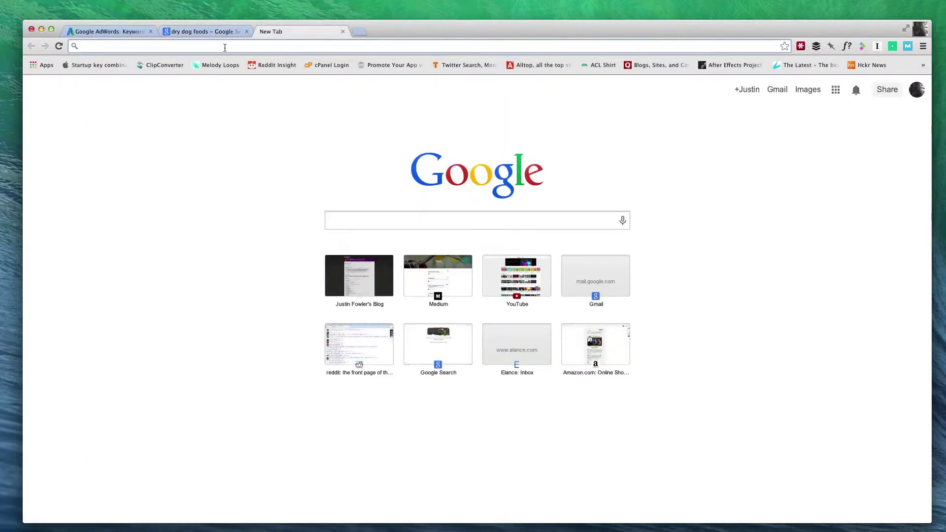
text(moz bar)
key(Return)
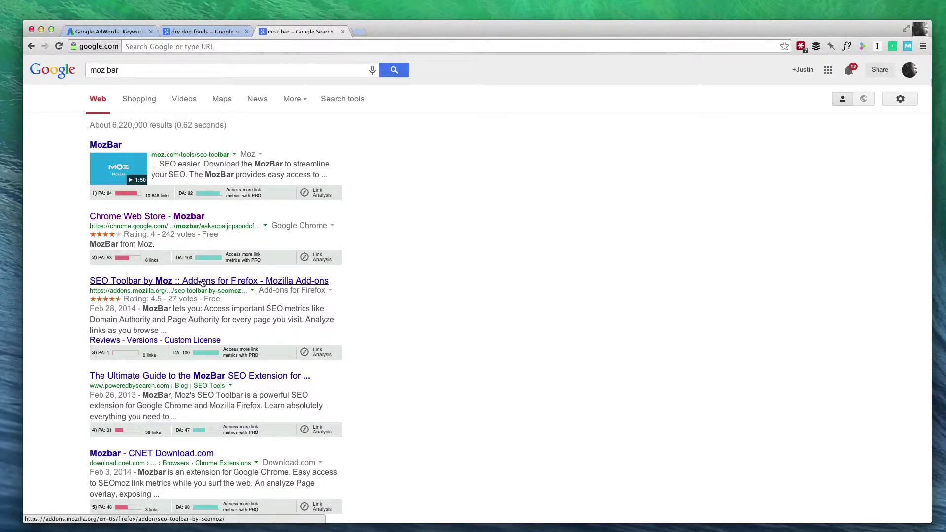
key(super+w)
Check MozBar PA/DA scores across the ten 'dry dog foods' results, then close that tab.
scroll(69, 249, down, 2)
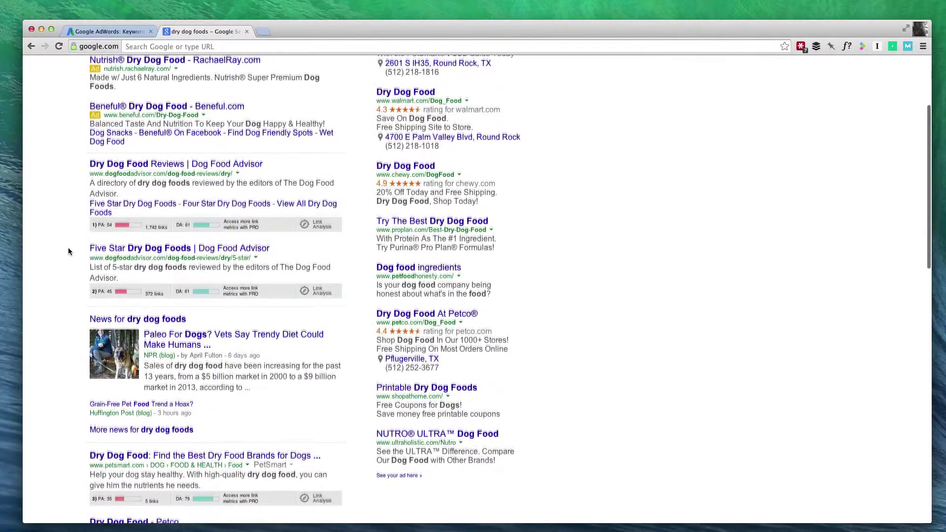
scroll(69, 249, down, 2)
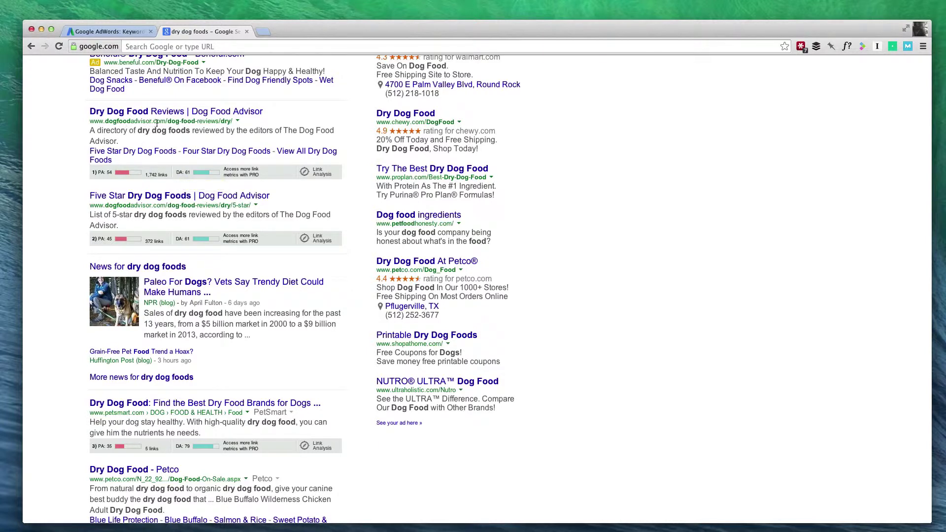
scroll(69, 119, up, 2)
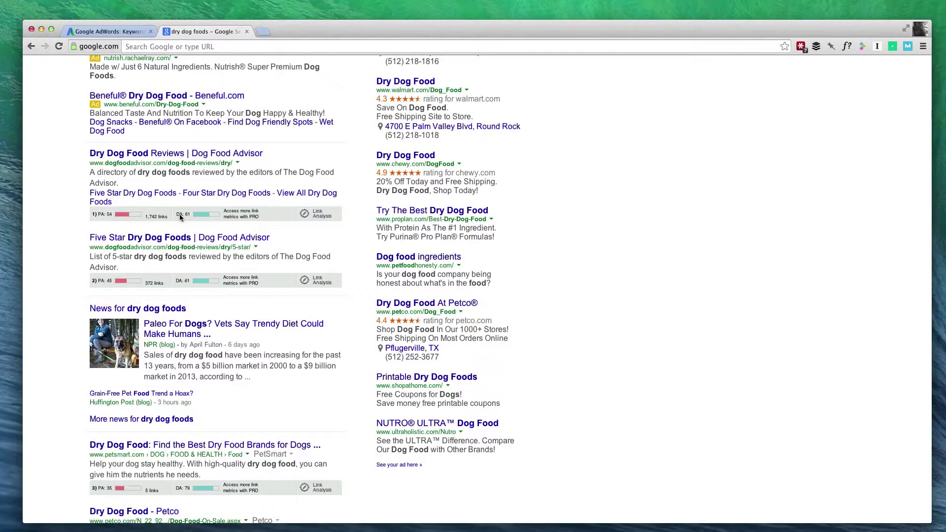
scroll(179, 214, down, 3)
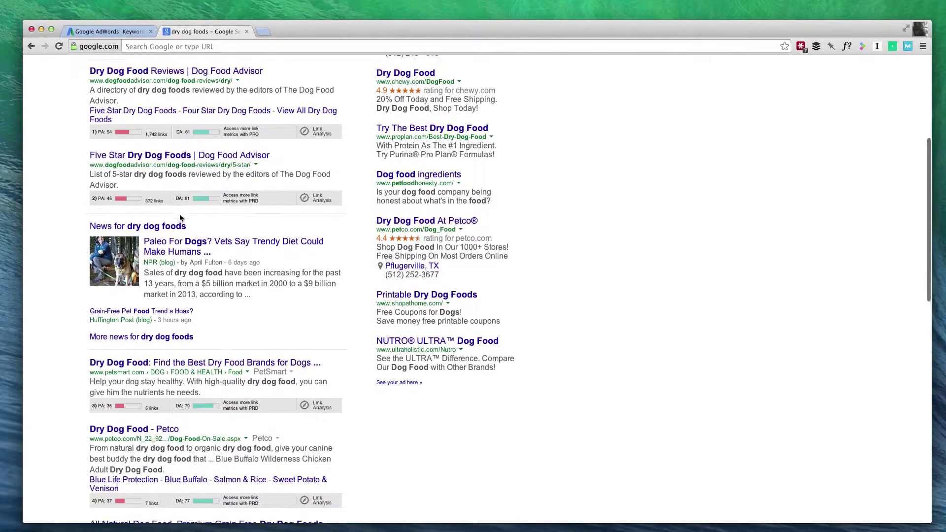
scroll(180, 216, down, 3)
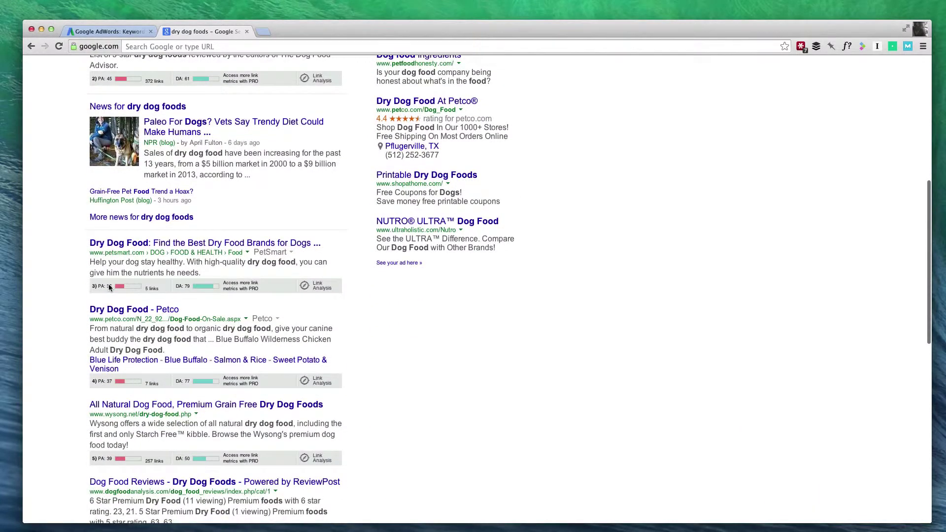
scroll(108, 283, down, 3)
scroll(108, 288, down, 2)
scroll(109, 288, down, 3)
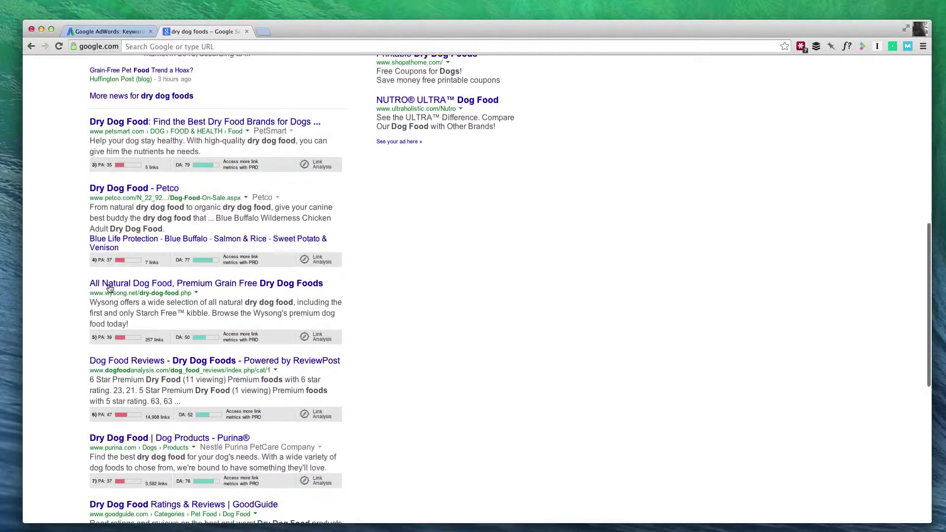
scroll(108, 286, down, 3)
scroll(109, 286, down, 1)
scroll(109, 286, down, 3)
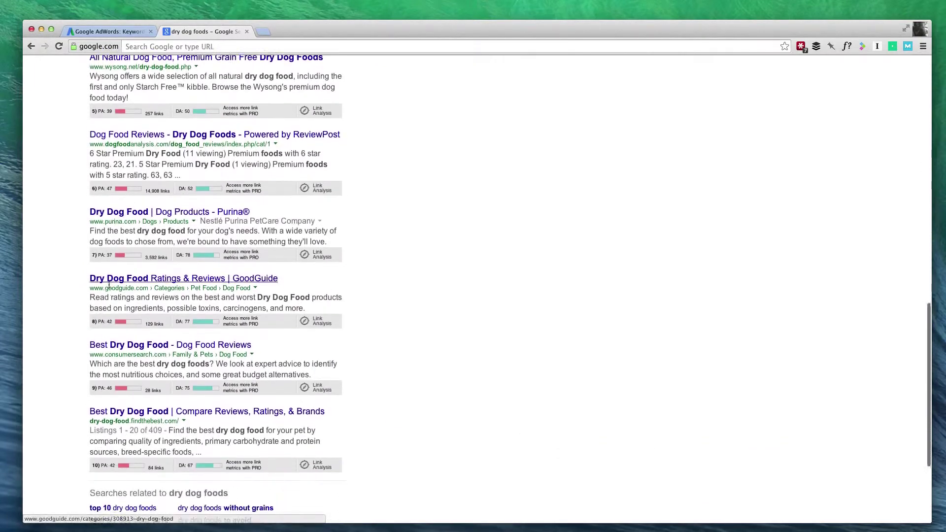
scroll(109, 284, down, 3)
scroll(109, 285, down, 2)
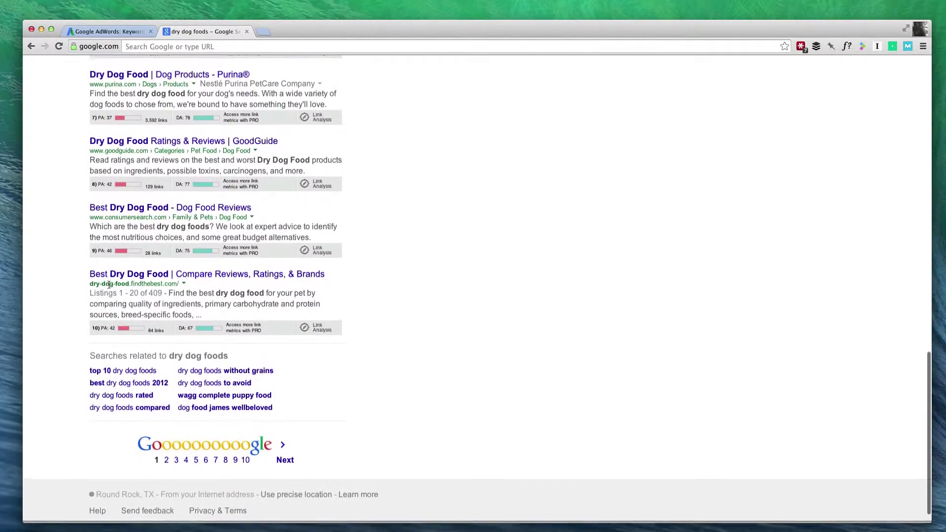
scroll(109, 276, up, 10)
scroll(109, 276, up, 5)
scroll(110, 276, up, 3)
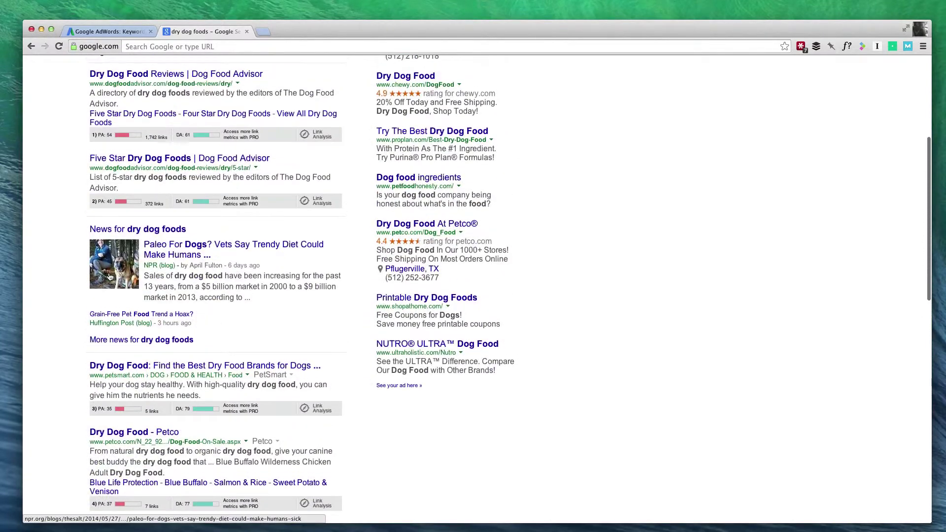
scroll(109, 276, up, 5)
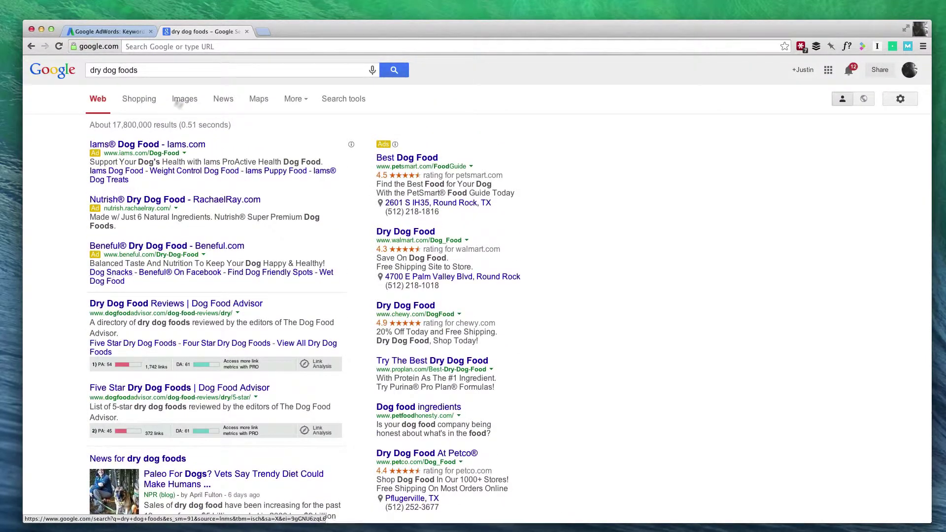
click(246, 32)
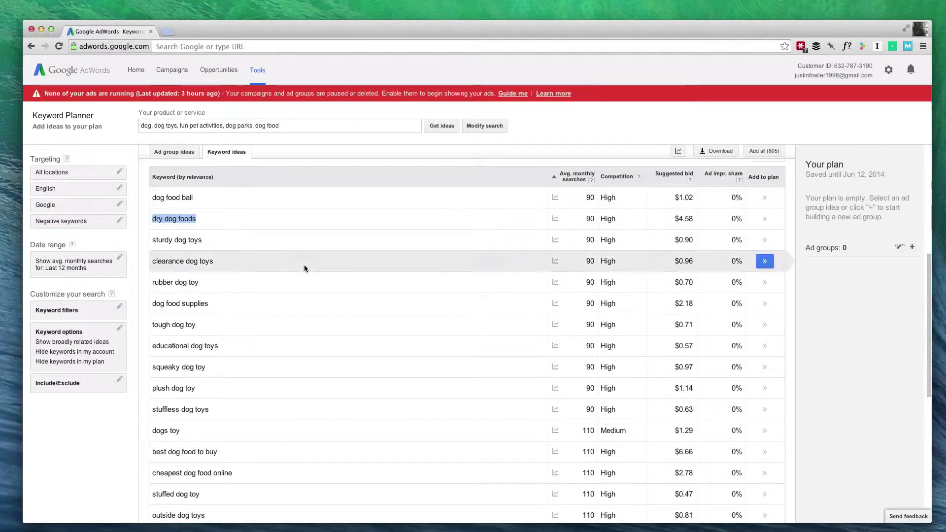
Pick 'educational dog toys', check its Google results' MozBar PA/DA scores, then close that tab.
scroll(304, 269, down, 2)
drag(218, 306, 153, 306)
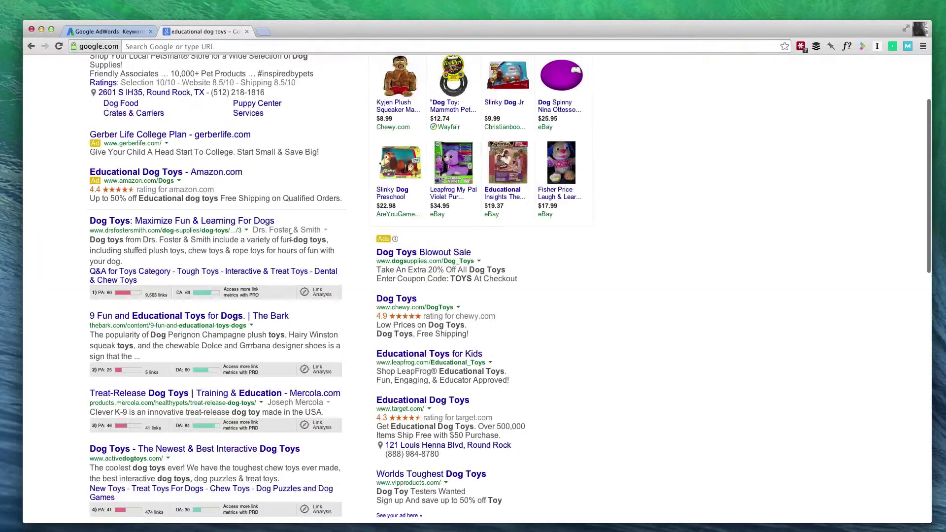
scroll(291, 237, down, 3)
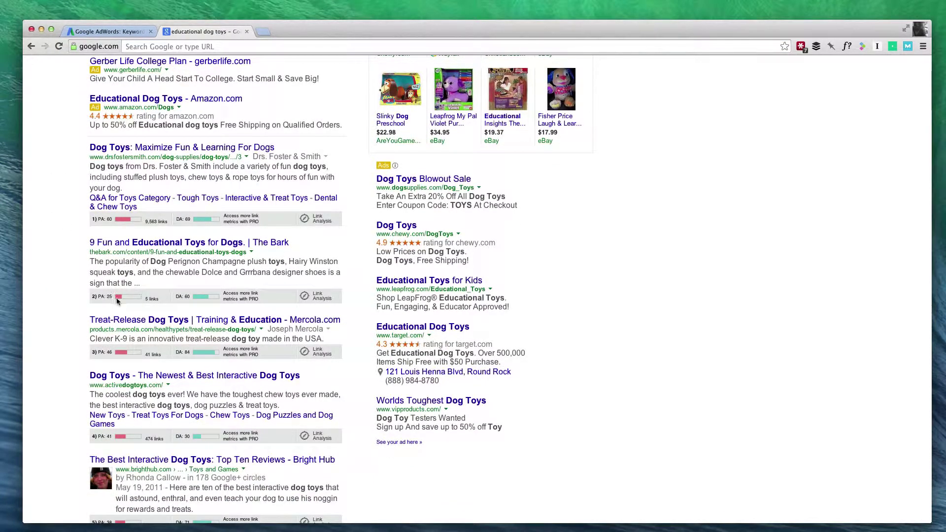
scroll(123, 298, down, 1)
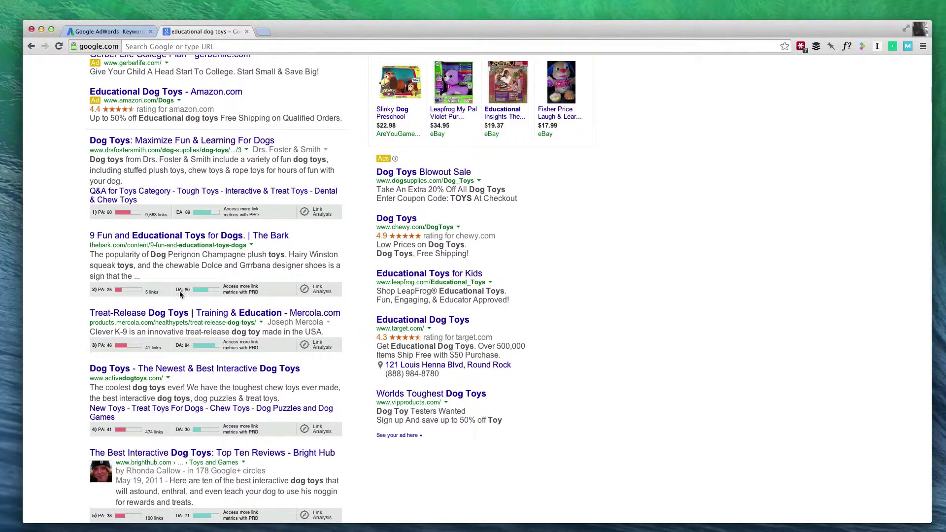
scroll(180, 294, down, 5)
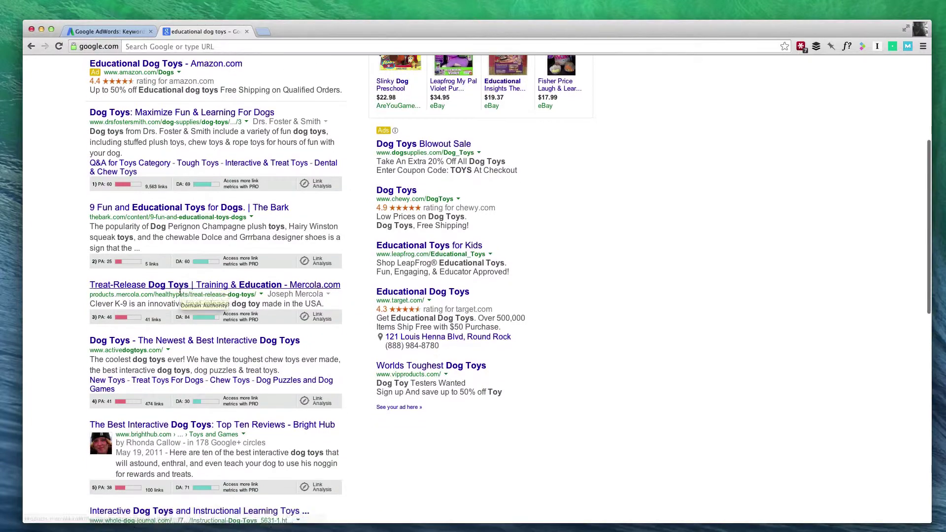
scroll(180, 294, down, 2)
scroll(180, 294, down, 6)
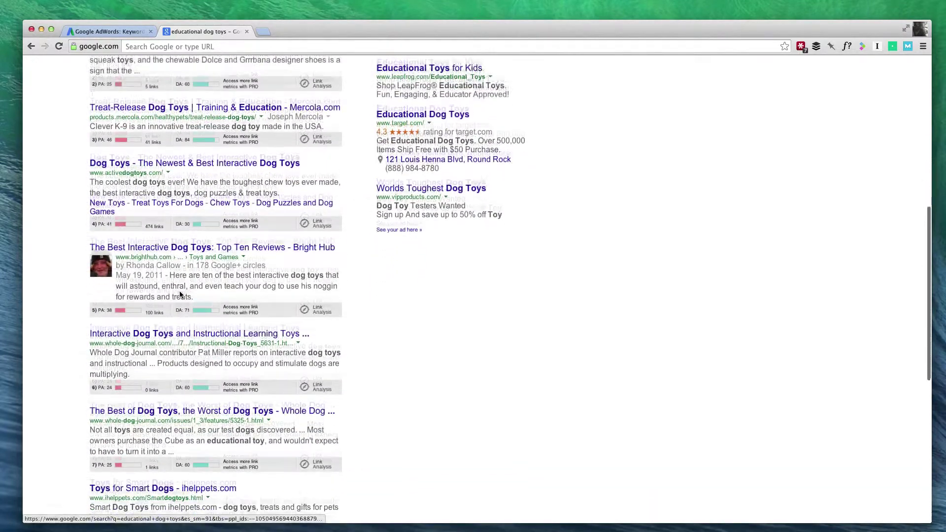
scroll(110, 356, down, 5)
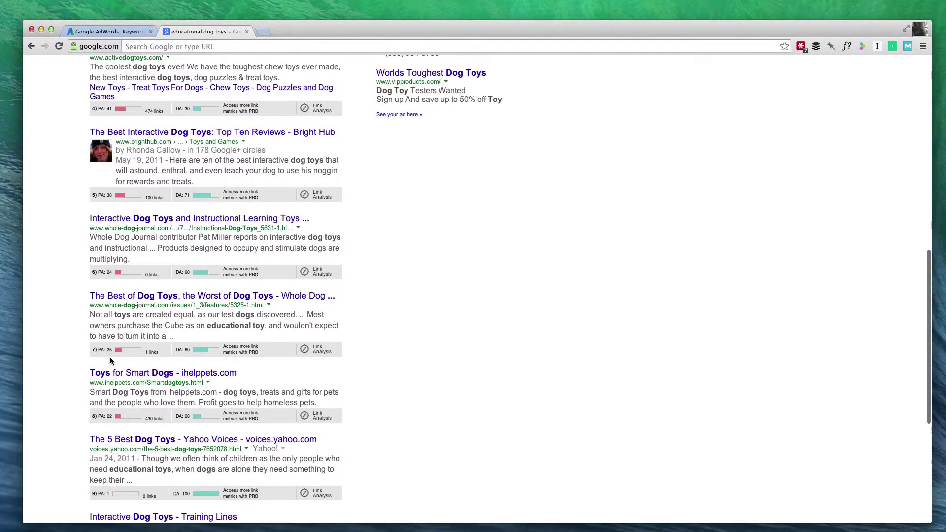
scroll(147, 345, down, 3)
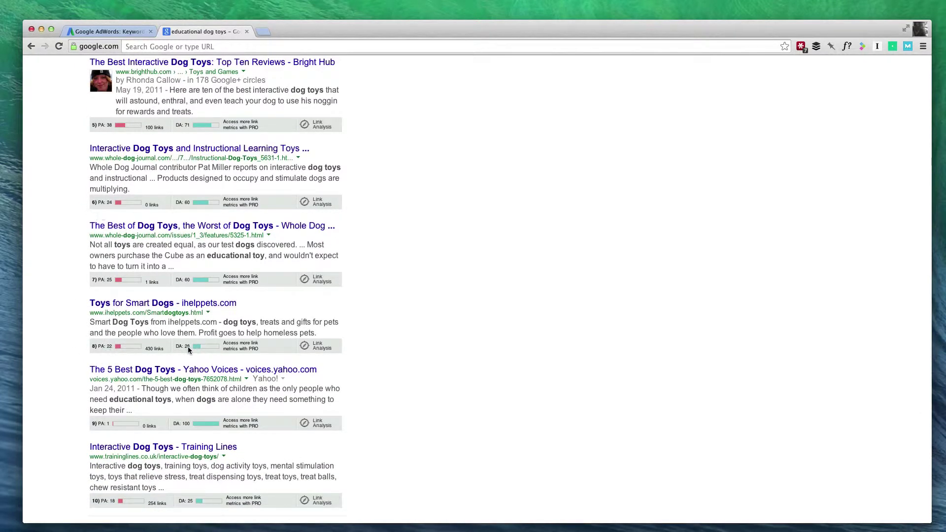
scroll(227, 344, down, 1)
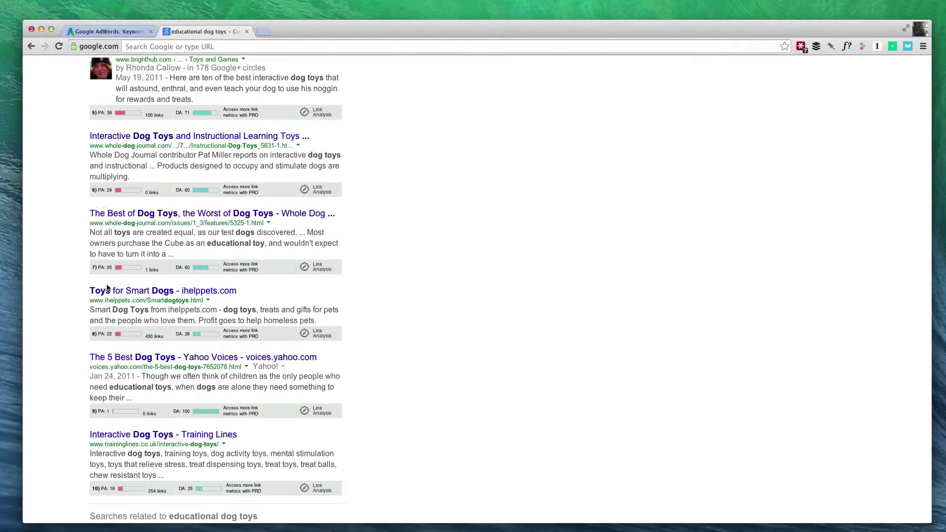
scroll(107, 288, down, 5)
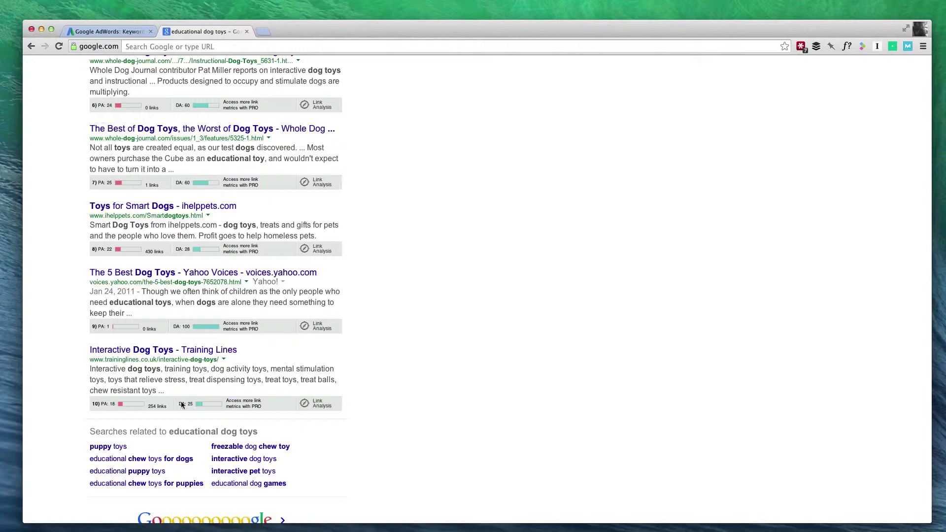
scroll(450, 371, up, 15)
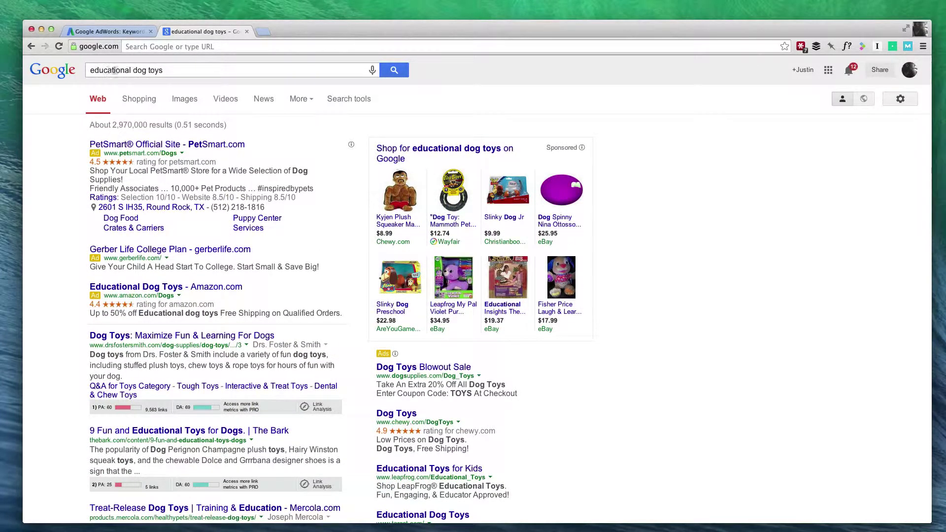
click(247, 31)
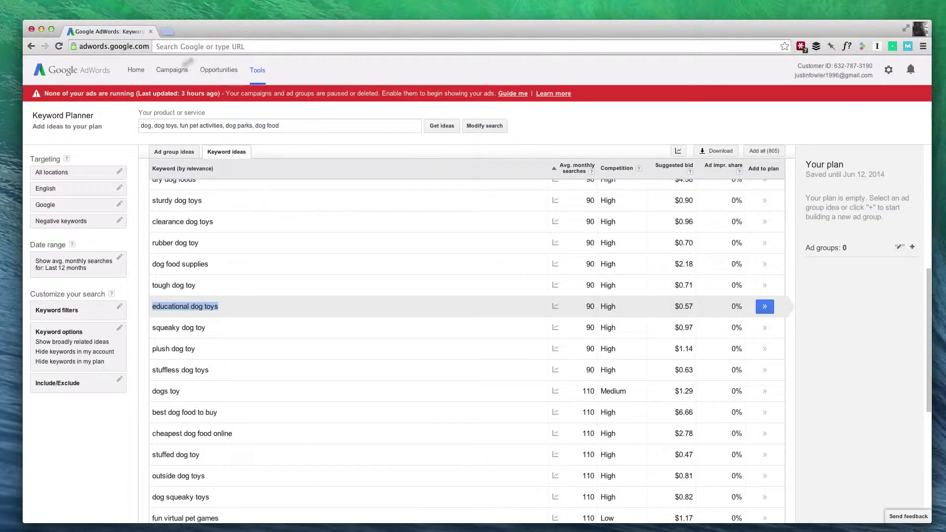
click(408, 302)
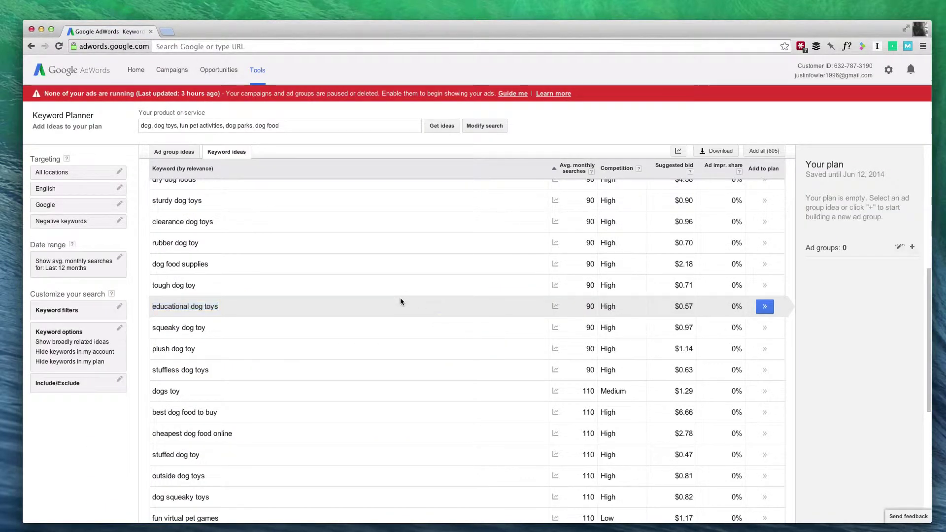
double_click(686, 307)
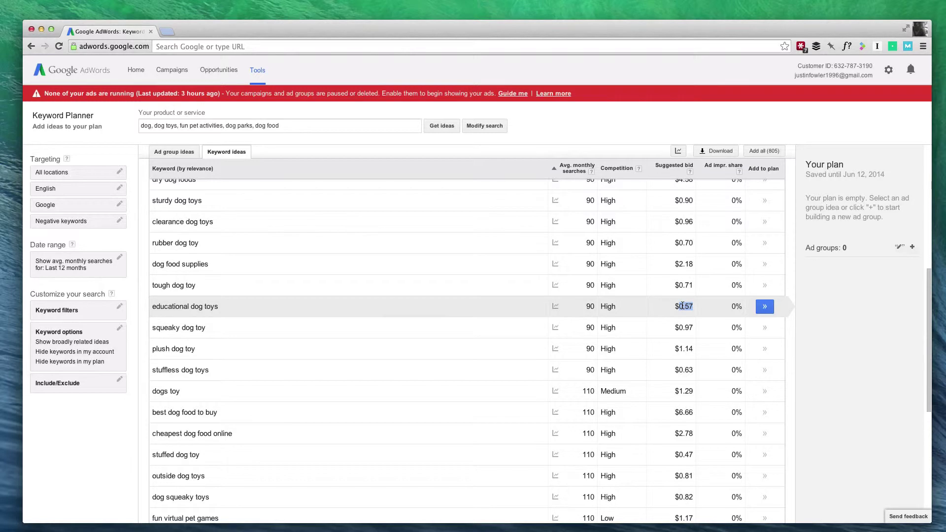
scroll(682, 306, up, 2)
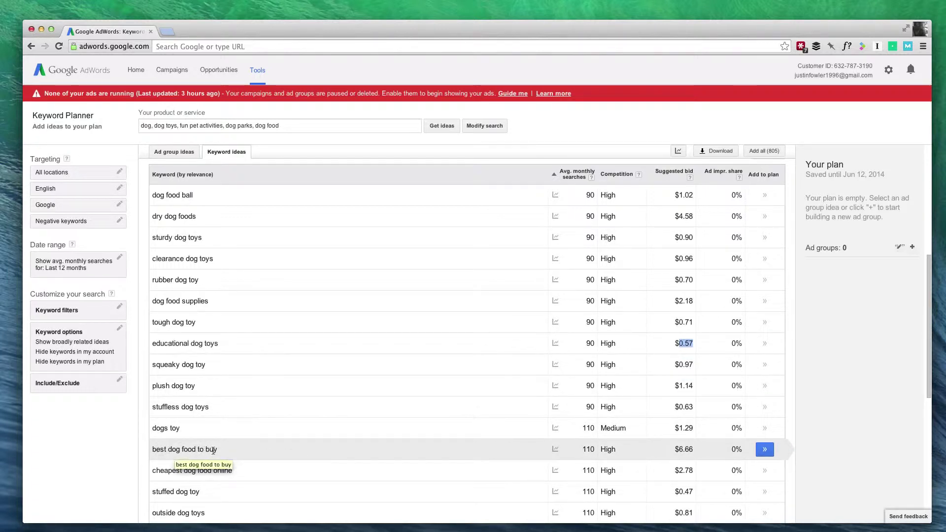
drag(220, 447, 150, 450)
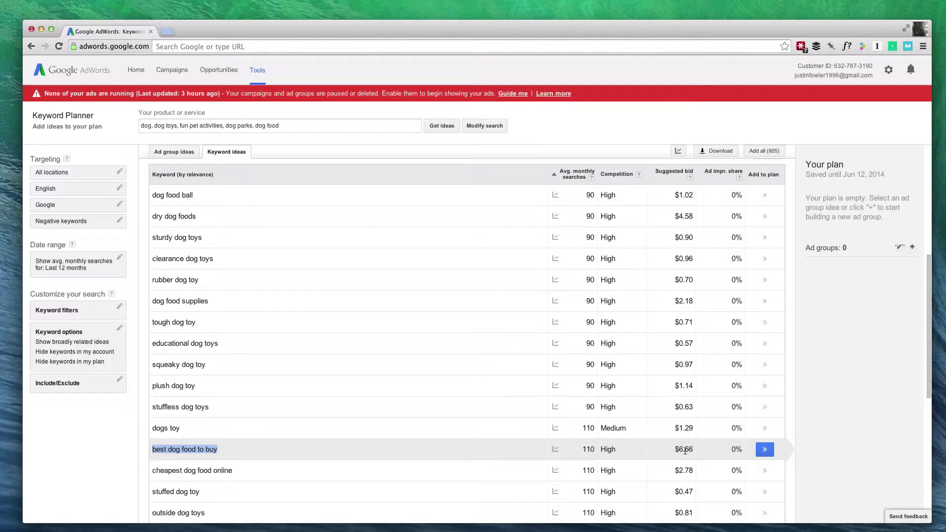
mouse_move(619, 352)
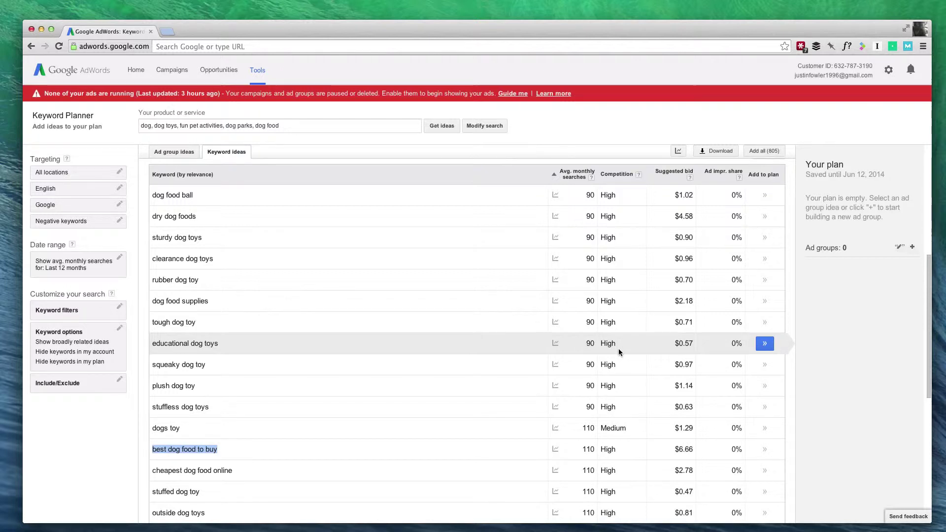
drag(218, 347, 153, 345)
click(216, 342)
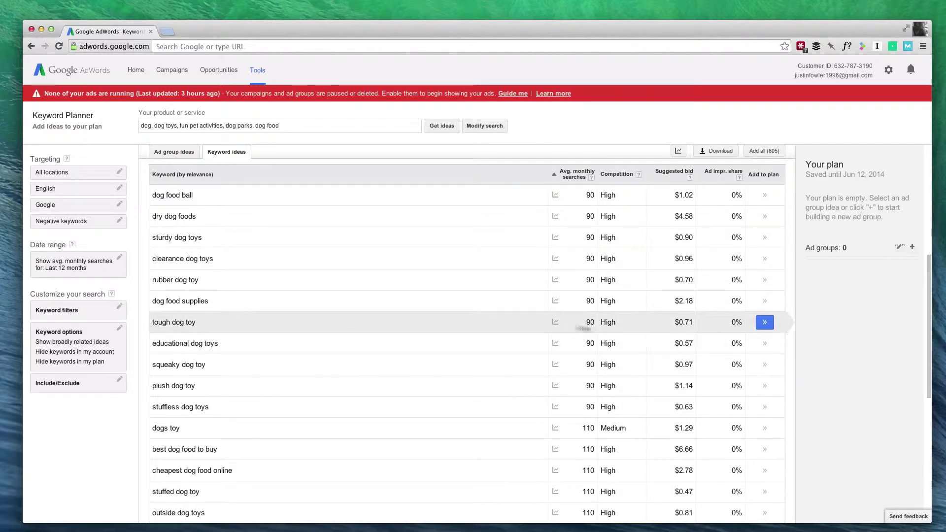
Return to the first page of Keyword Planner keyword ideas.
scroll(562, 301, down, 7)
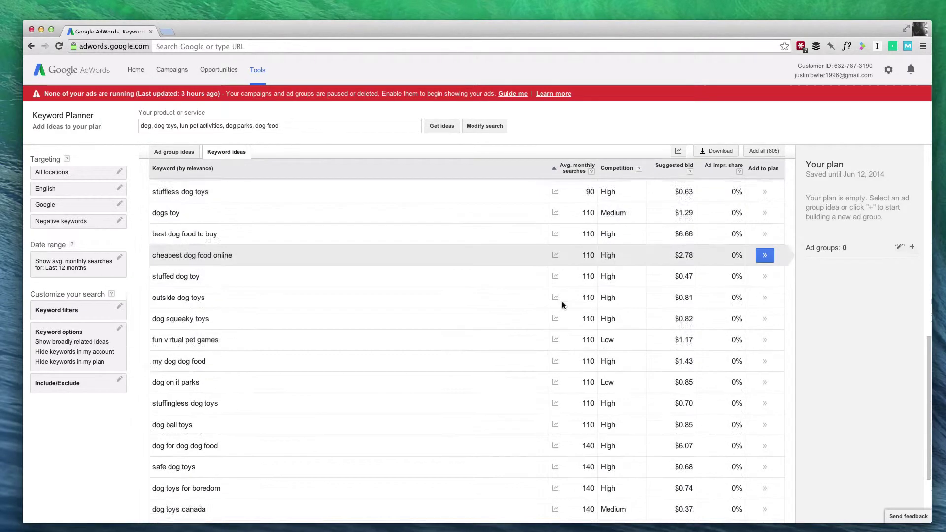
scroll(562, 302, down, 4)
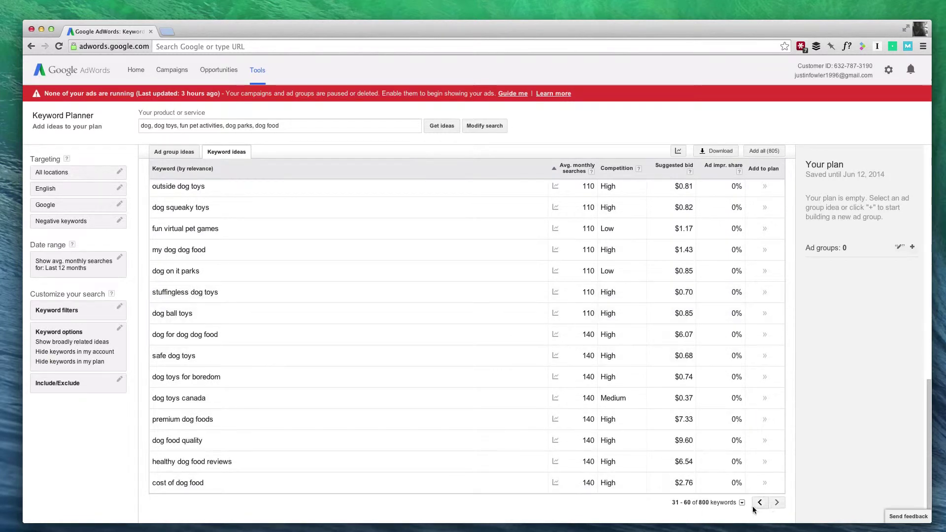
click(755, 505)
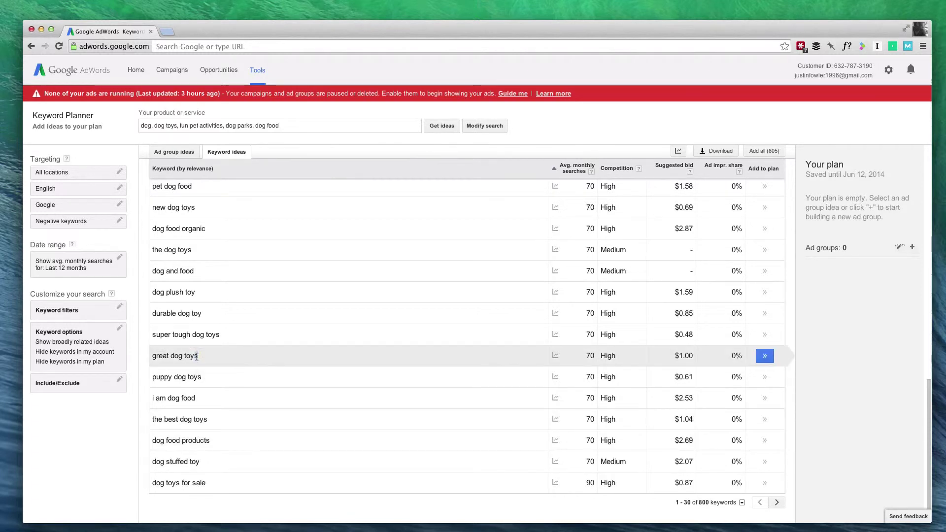
Search Google in a new tab for the keyword 'great dog toys' ($1.00 bid).
drag(198, 356, 152, 356)
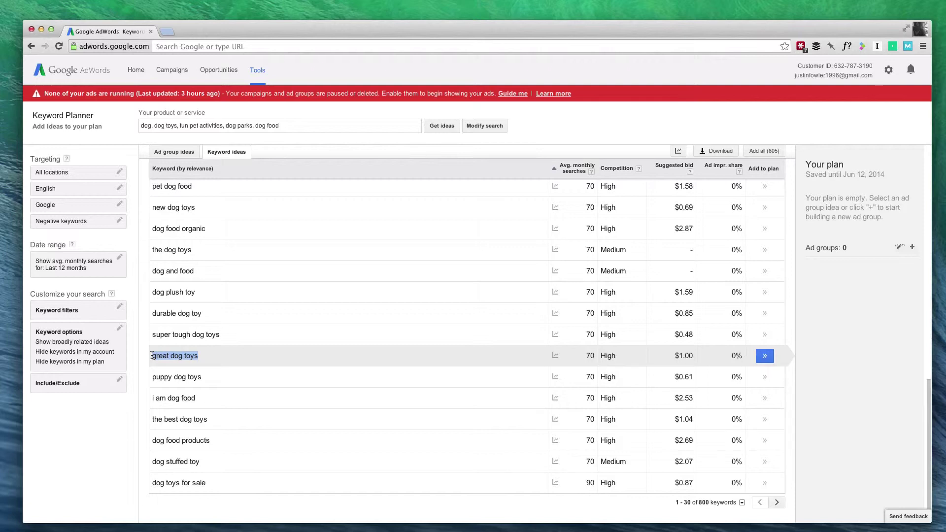
key(super+t)
key(super+v)
key(Return)
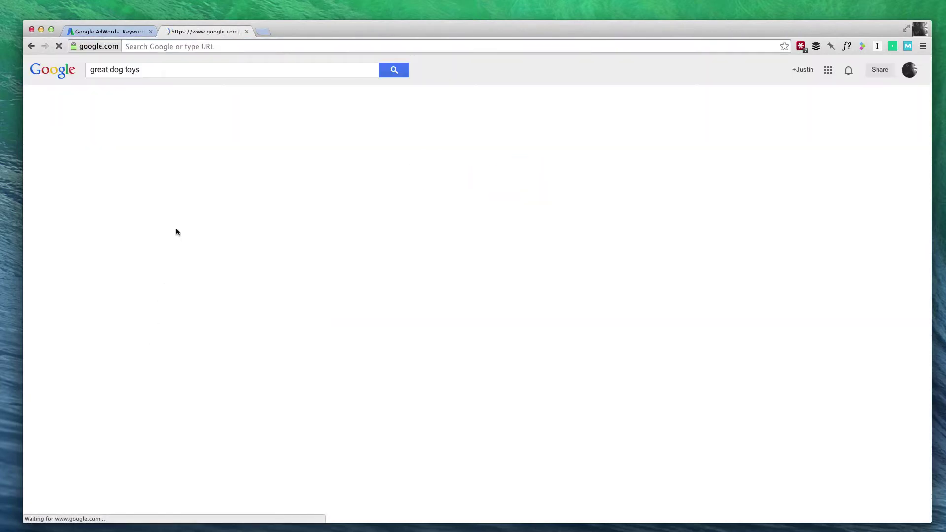
Review the 'great dog toys' results (about 72.3 million), checking ads and MozBar PA/DA scores.
scroll(177, 232, down, 2)
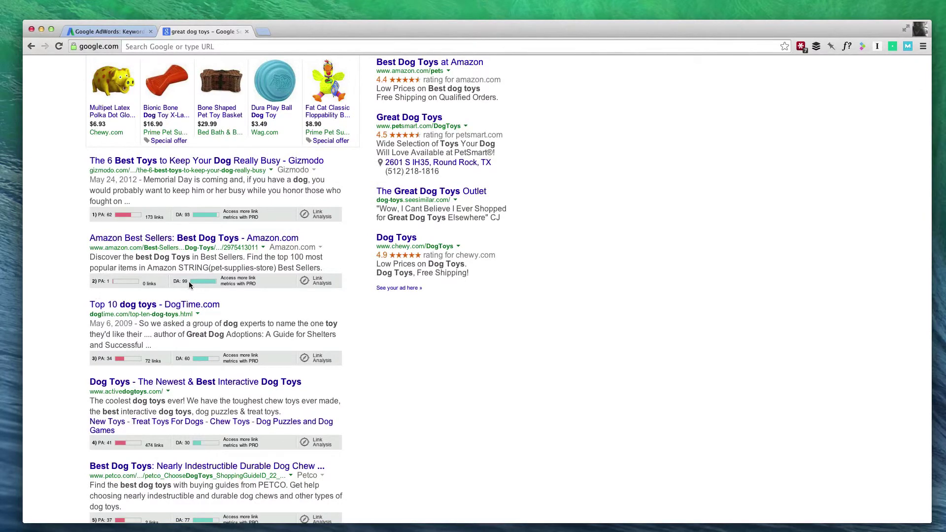
scroll(188, 282, down, 1)
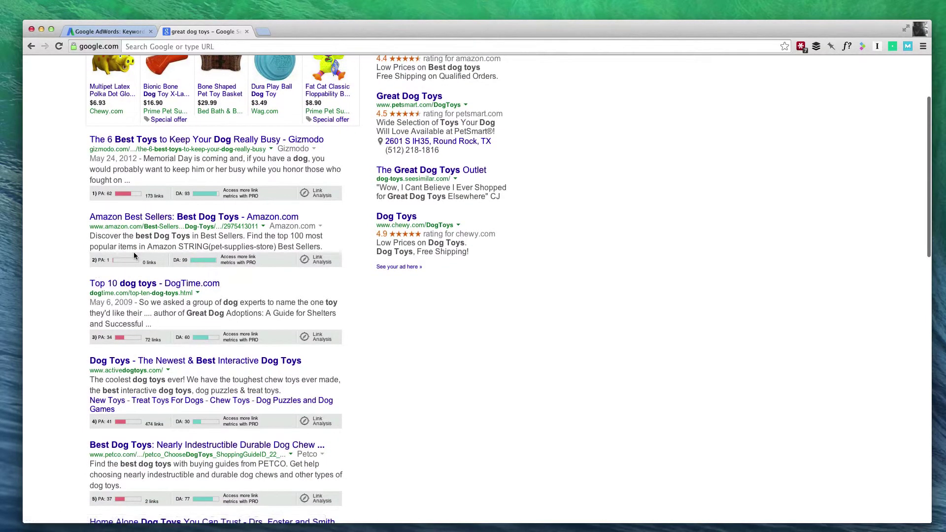
scroll(134, 255, down, 1)
scroll(134, 255, down, 1)
scroll(79, 254, down, 2)
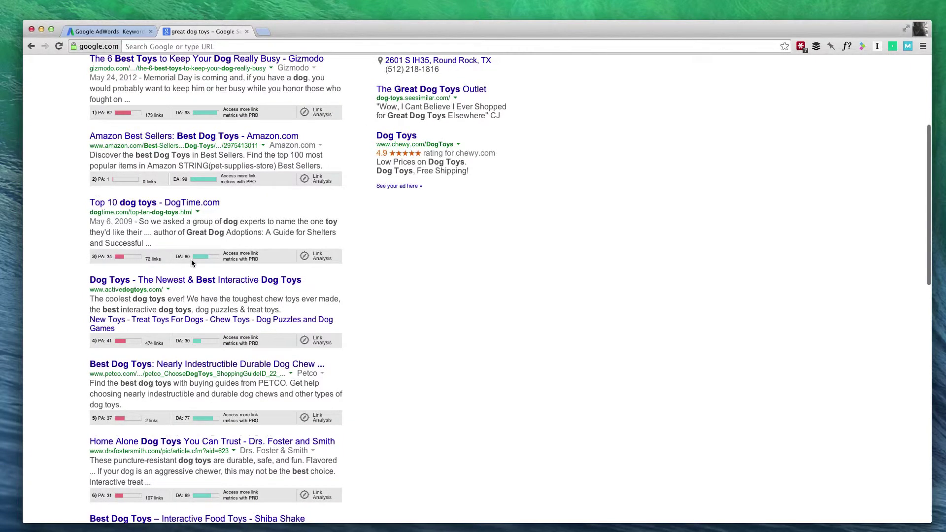
scroll(166, 264, down, 3)
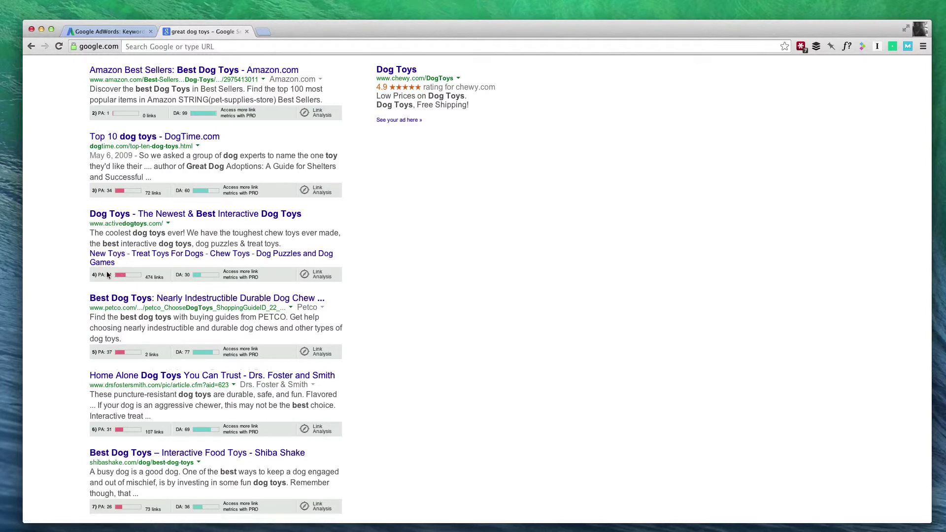
scroll(108, 273, down, 1)
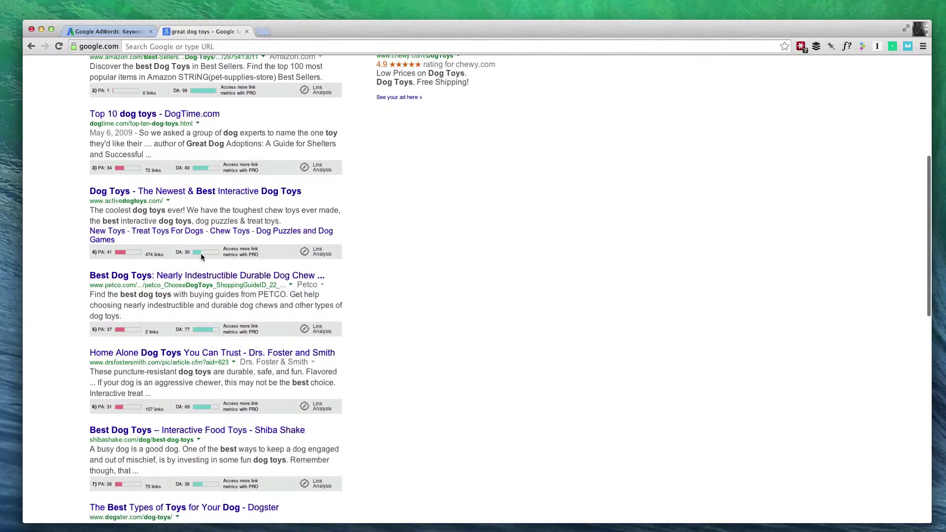
scroll(180, 255, down, 1)
scroll(181, 255, down, 1)
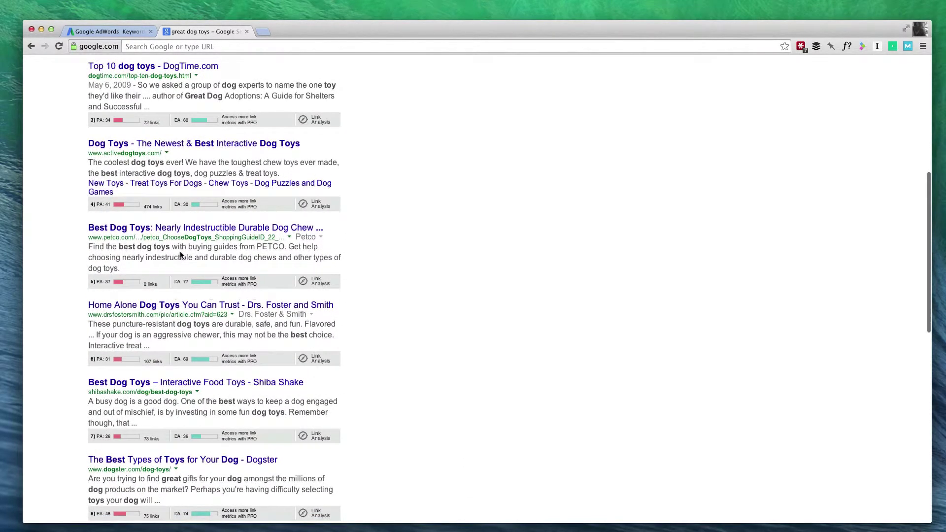
scroll(181, 255, down, 1)
scroll(181, 255, down, 2)
scroll(180, 256, down, 2)
scroll(181, 255, down, 3)
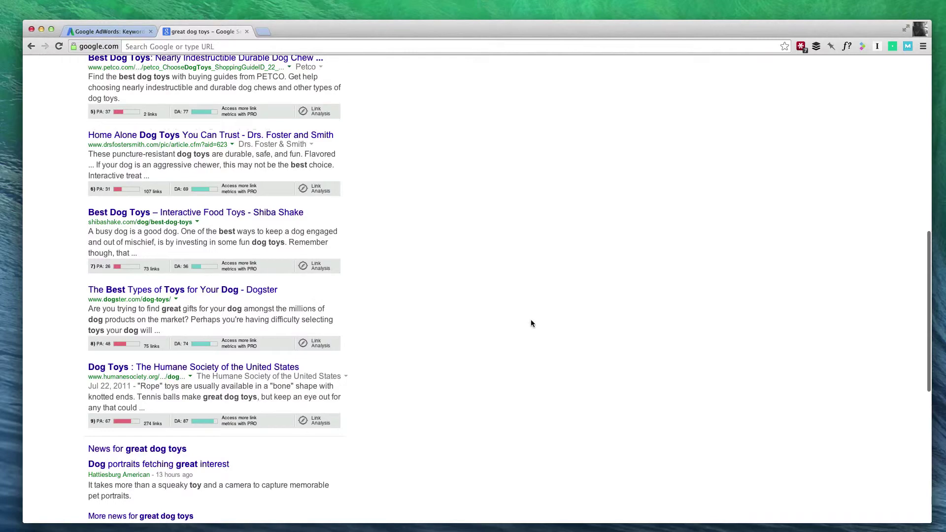
scroll(531, 323, up, 2)
scroll(530, 322, up, 8)
scroll(530, 322, up, 2)
scroll(531, 322, up, 4)
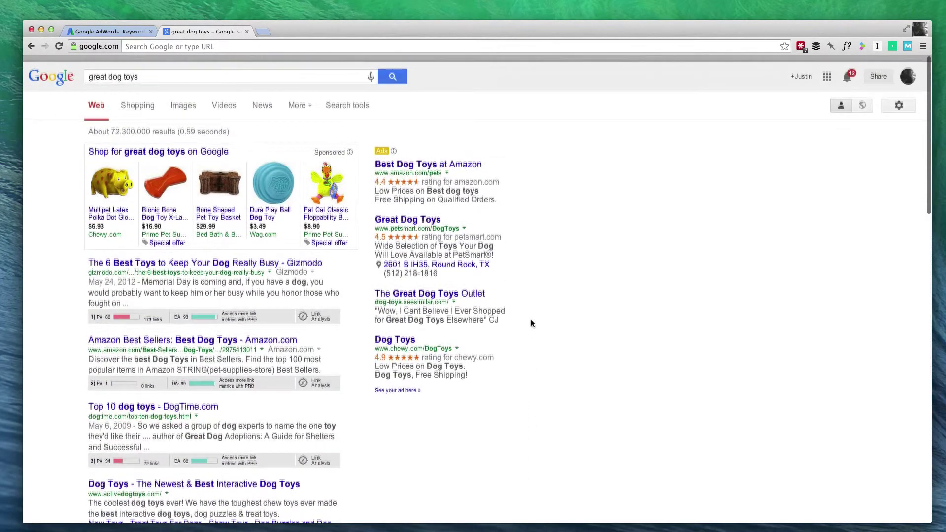
Go back to the Keyword Planner keyword ideas list.
drag(139, 71, 88, 71)
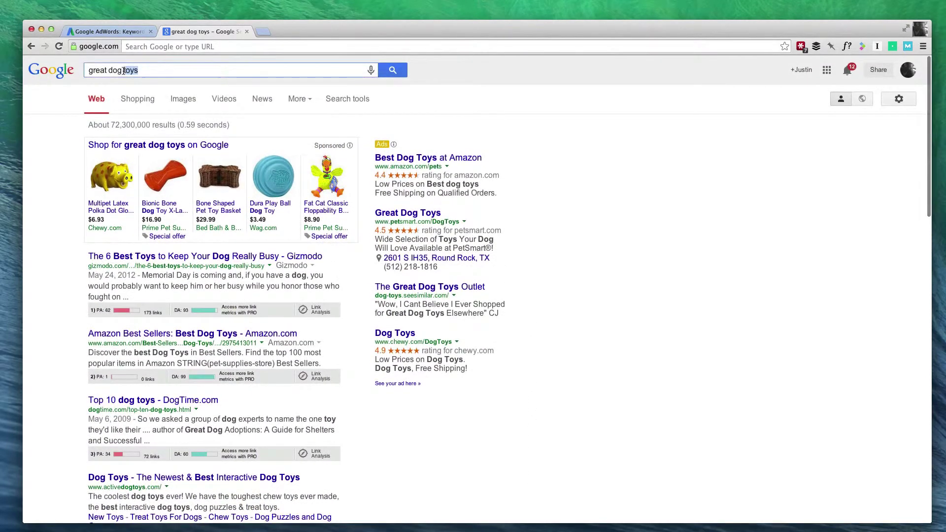
click(42, 145)
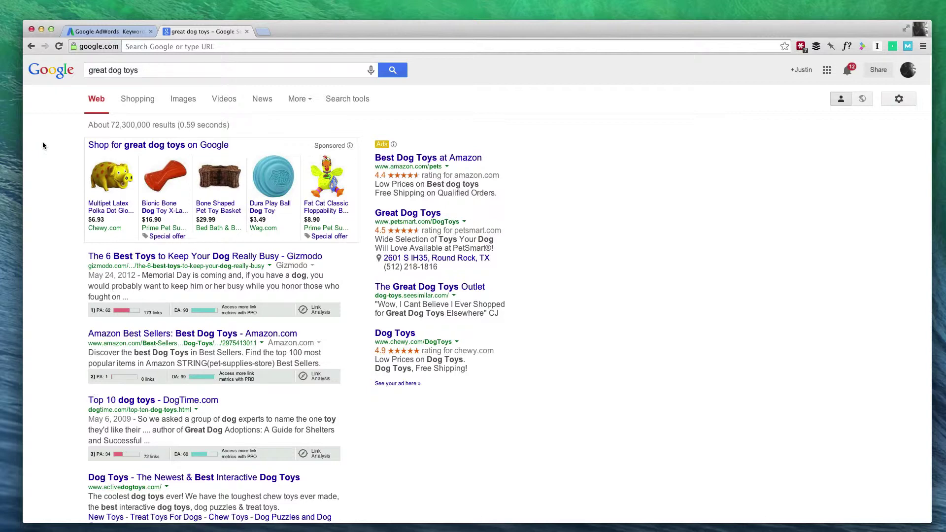
click(118, 31)
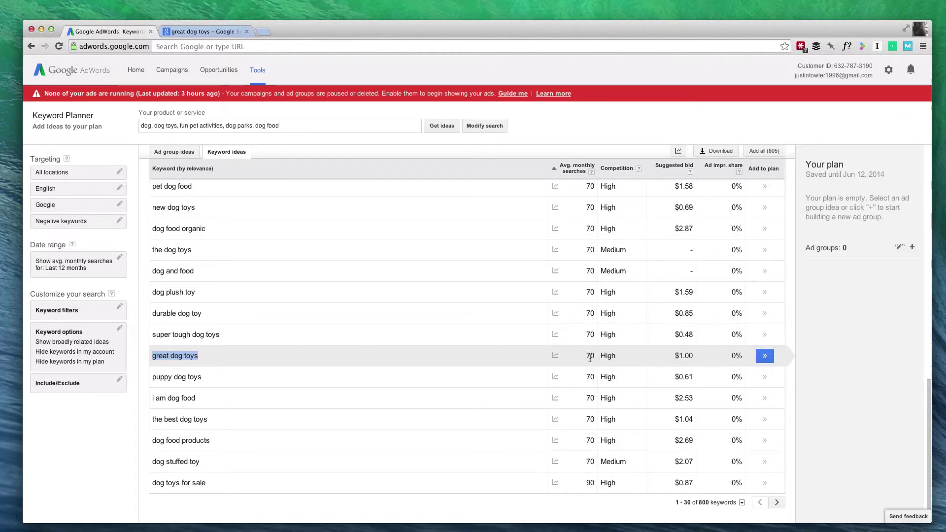
double_click(589, 358)
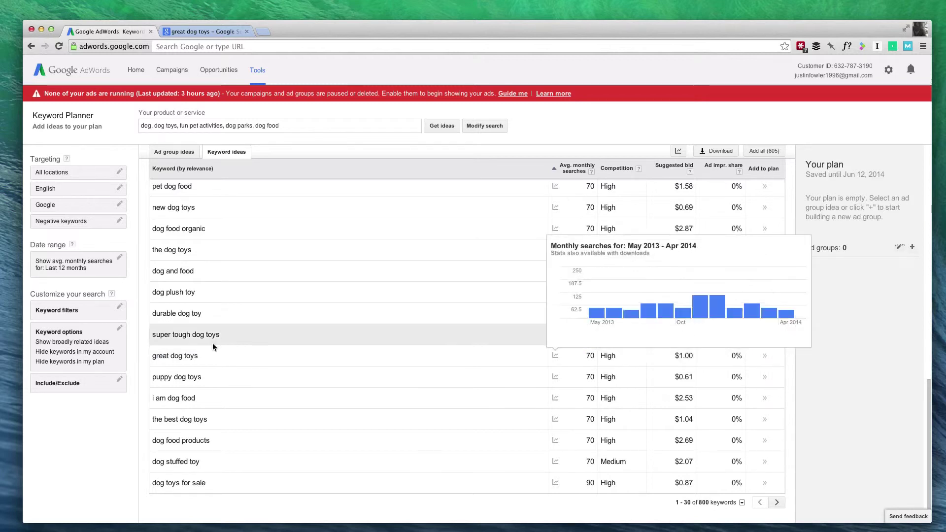
click(185, 357)
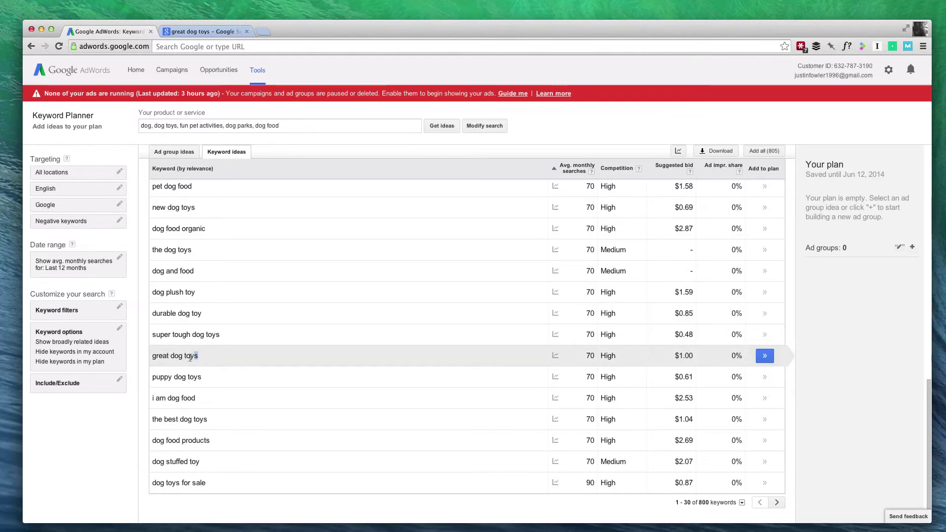
drag(198, 356, 153, 360)
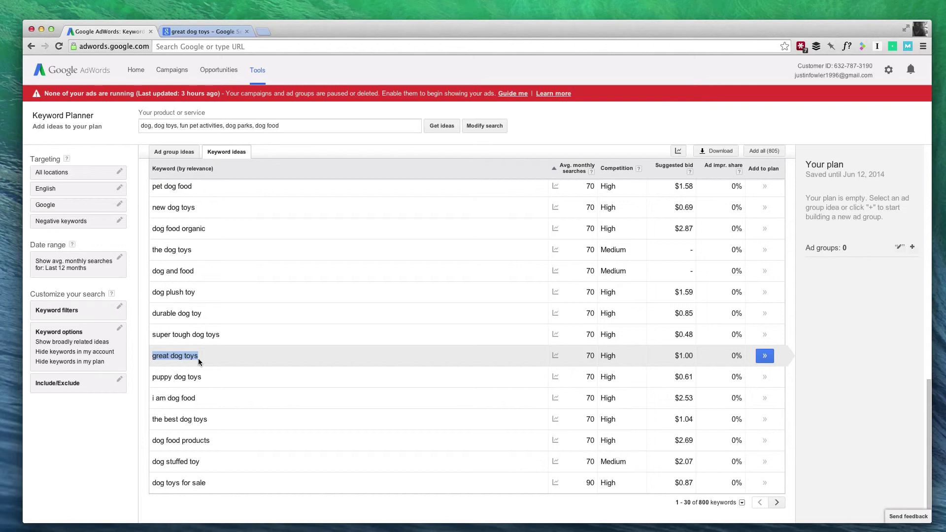
click(206, 352)
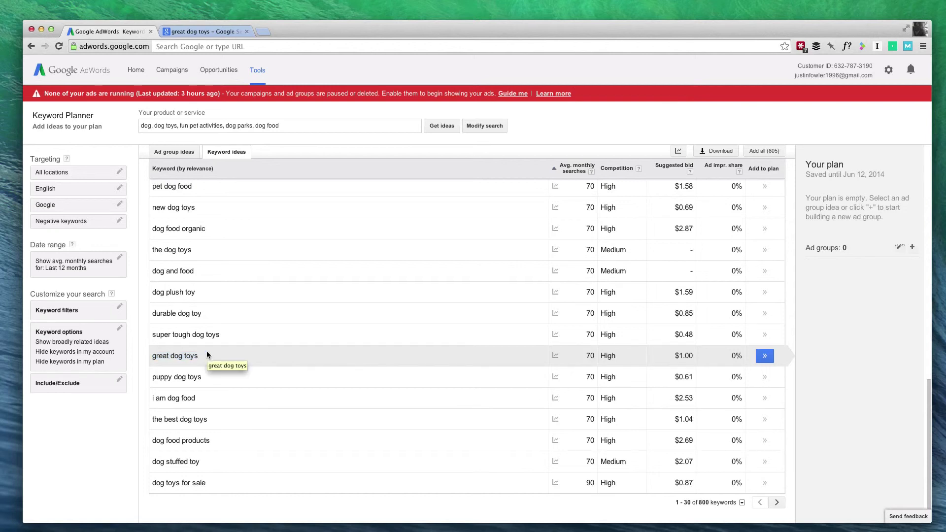